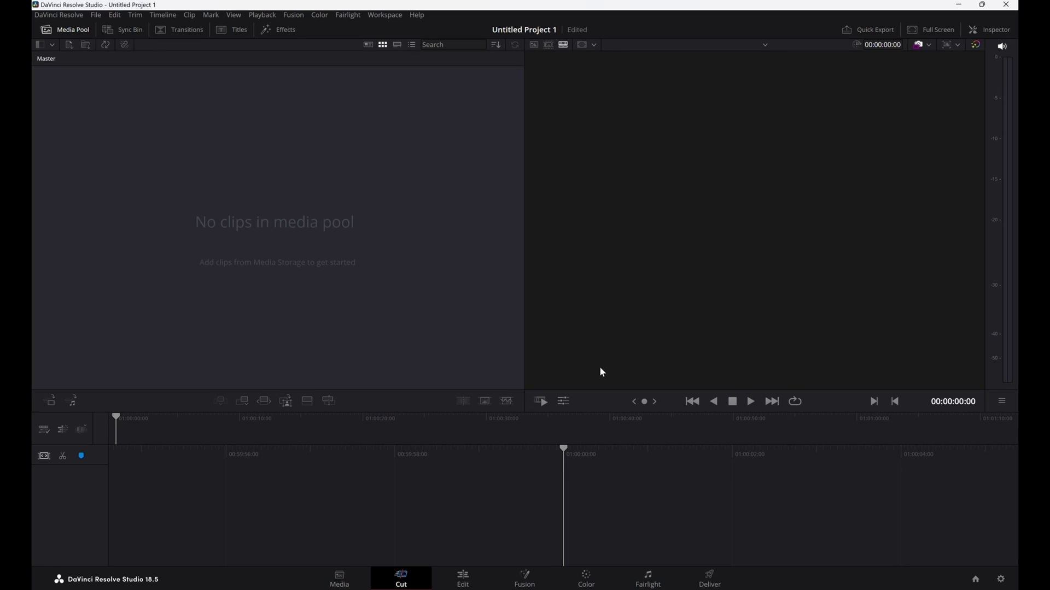
# Set the project's timeline frame rate to 29.97 frames per second and the timeline resolution width to 3840, saving the project settings.
pyautogui.click(1001, 579)
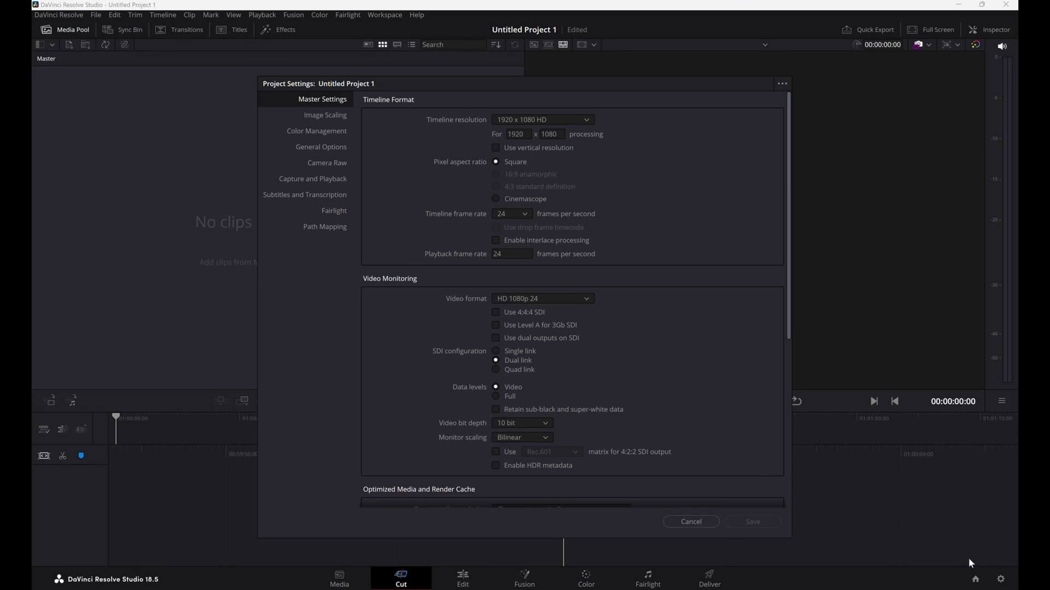
pyautogui.click(525, 214)
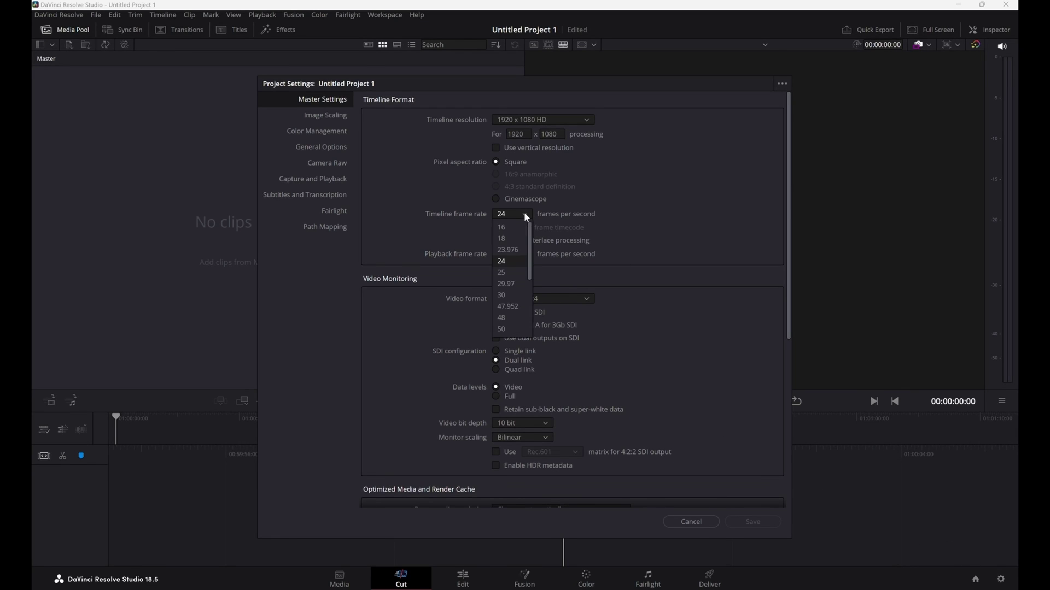
pyautogui.click(512, 283)
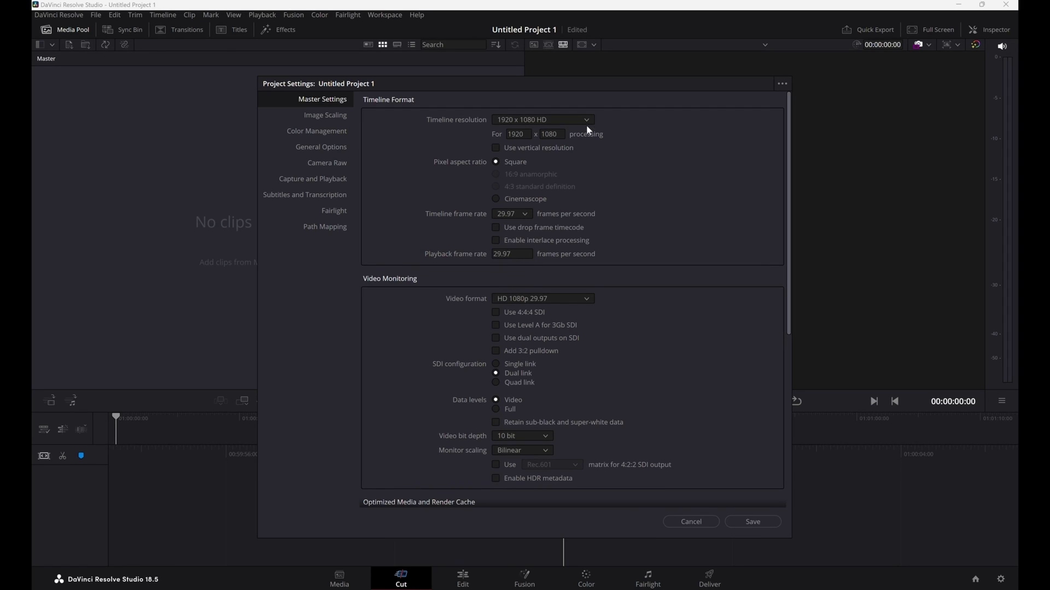
pyautogui.click(523, 135)
pyautogui.doubleClick(522, 134)
pyautogui.write('3840')
pyautogui.click(759, 522)
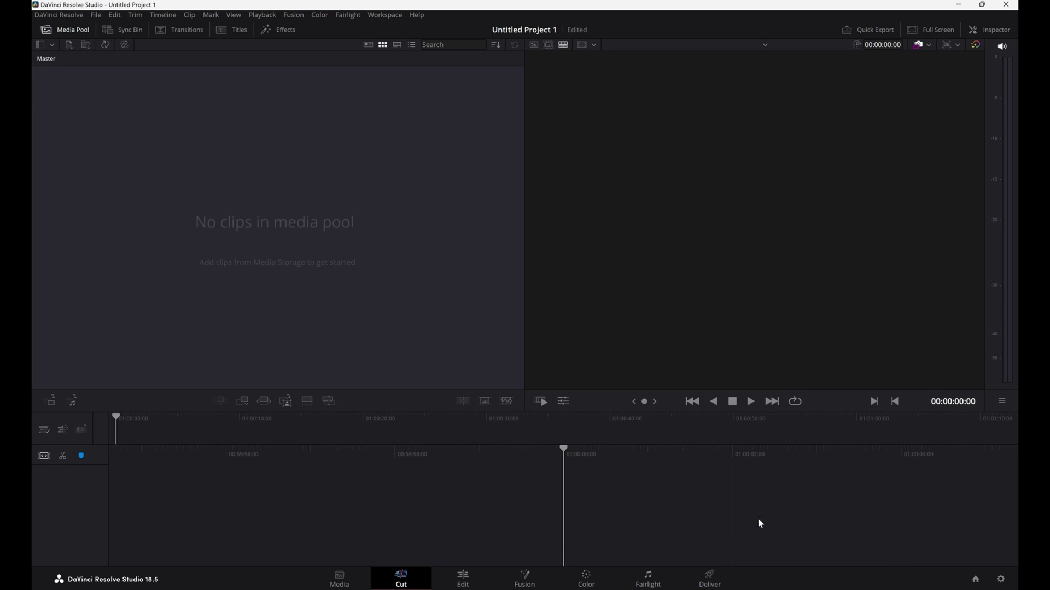
# On the Edit page, import FULL MOON.mov from the Stock folder on drive D and place it at the start of a new timeline.
pyautogui.click(461, 579)
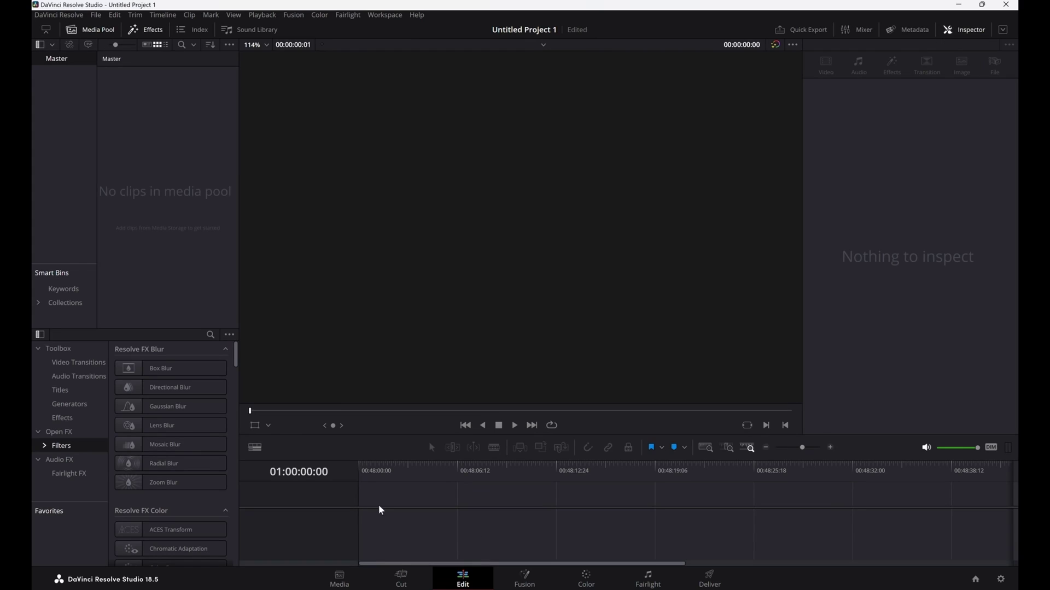
pyautogui.press('super+e')
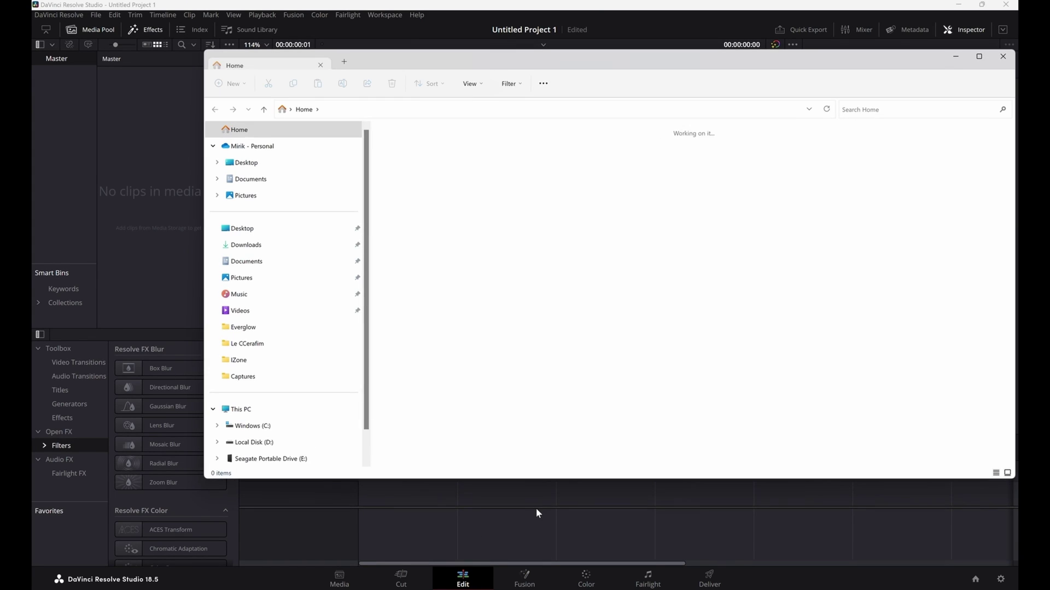
pyautogui.moveTo(432, 197); pyautogui.dragTo(164, 142)
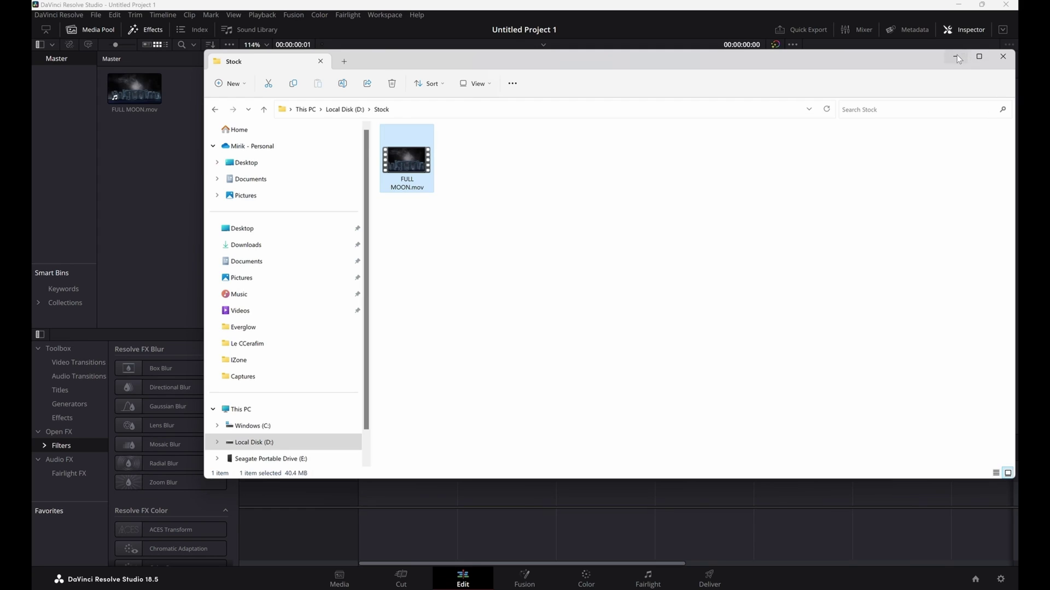
pyautogui.click(1002, 56)
pyautogui.moveTo(134, 87); pyautogui.dragTo(371, 520)
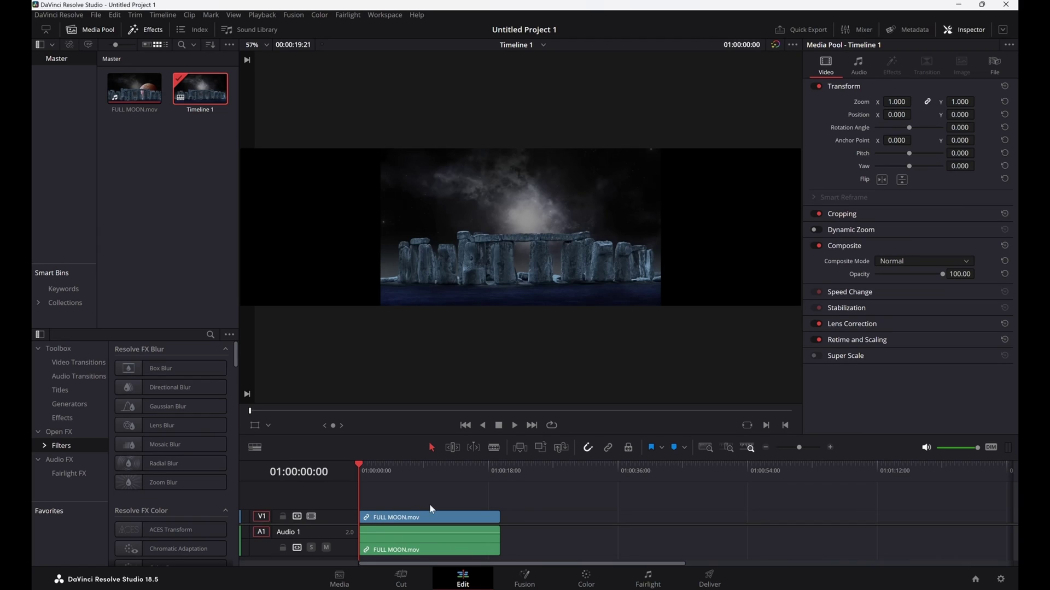
# Open the FULL MOON.mov clip in Fusion at about 01:00:07:04 and spread the MediaIn1 and MediaOut1 nodes for more working space.
pyautogui.click(410, 466)
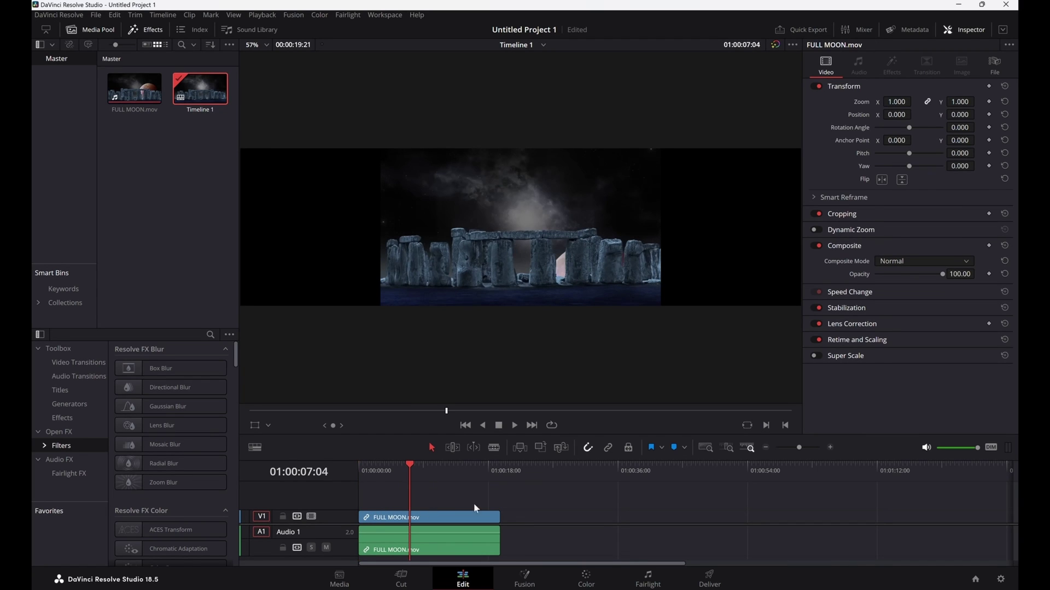
pyautogui.click(527, 578)
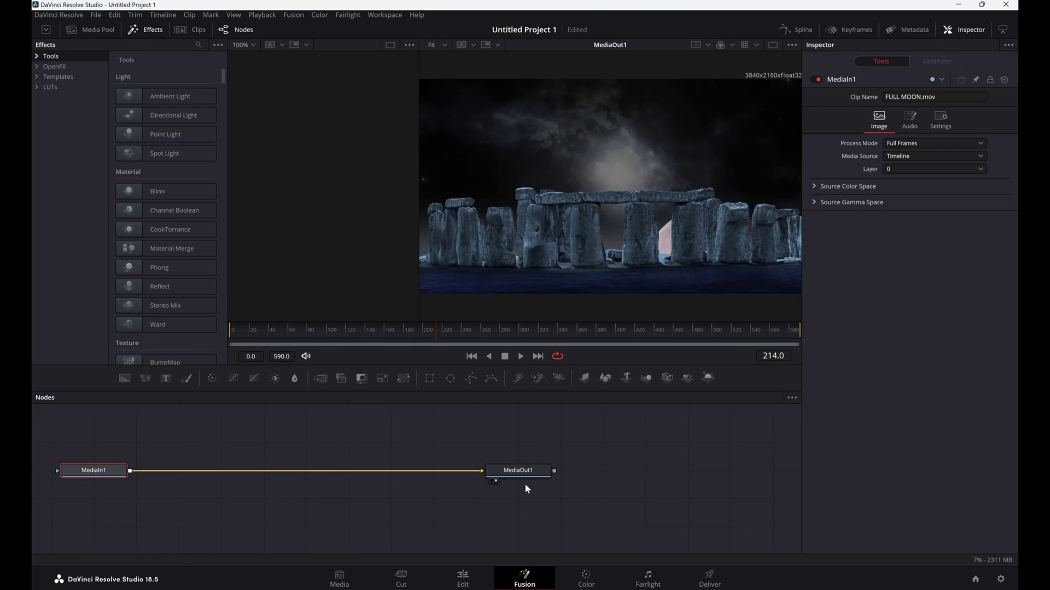
pyautogui.moveTo(520, 472); pyautogui.dragTo(652, 467)
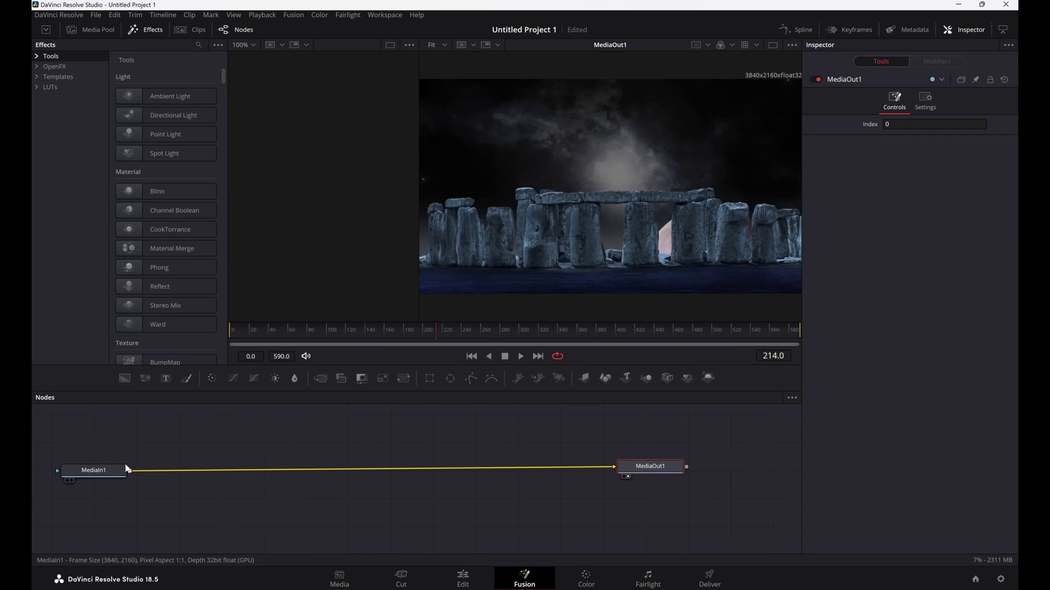
pyautogui.moveTo(113, 473); pyautogui.dragTo(152, 468)
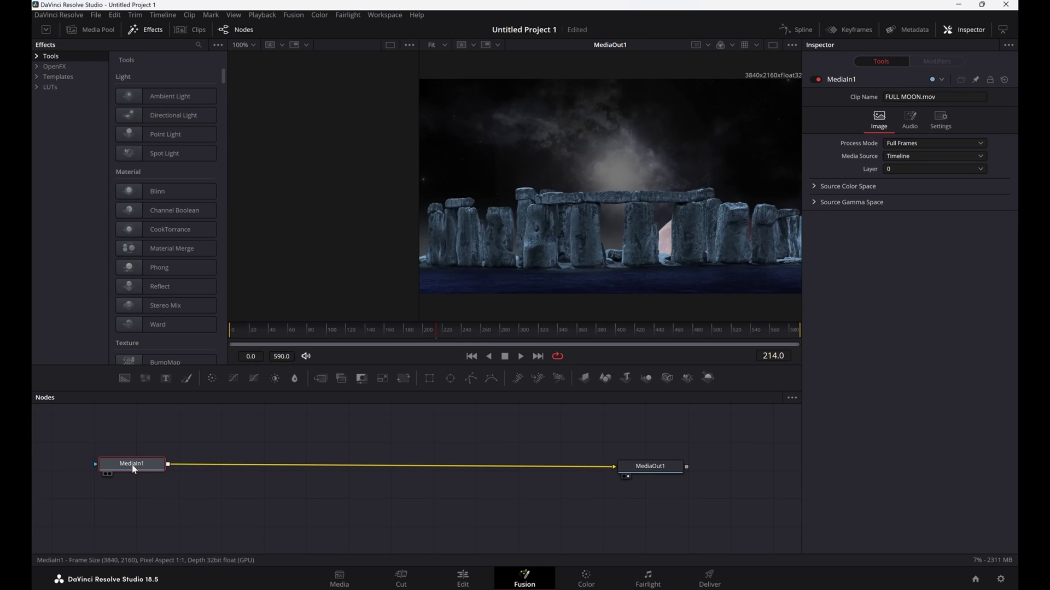
# Duplicate the MediaIn1 node below the original, attach an Image Plane 3D to the copy and show it in the first viewer.
pyautogui.rightClick(134, 468)
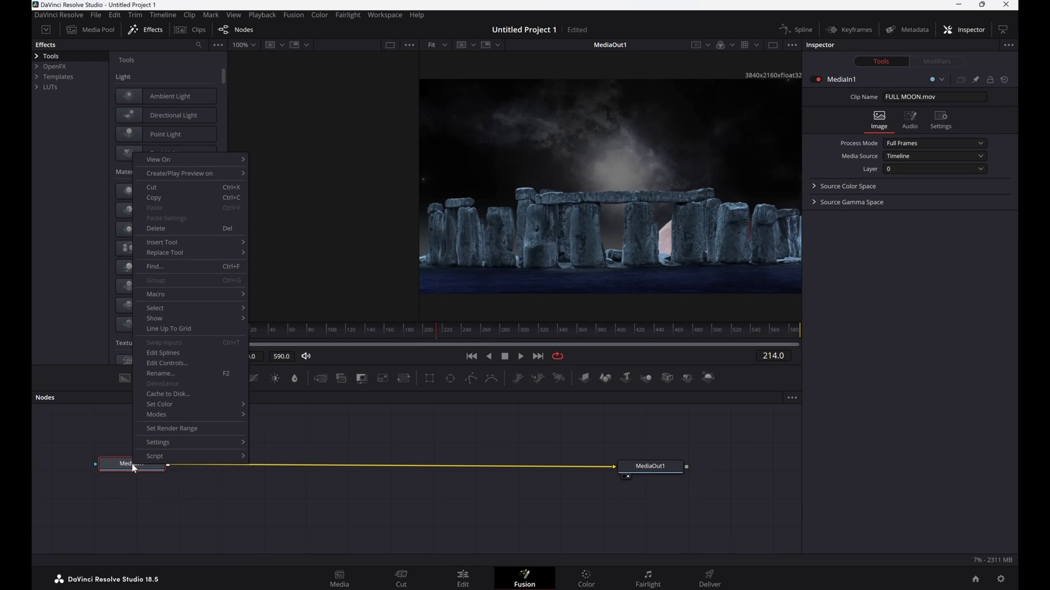
pyautogui.click(155, 197)
pyautogui.rightClick(158, 497)
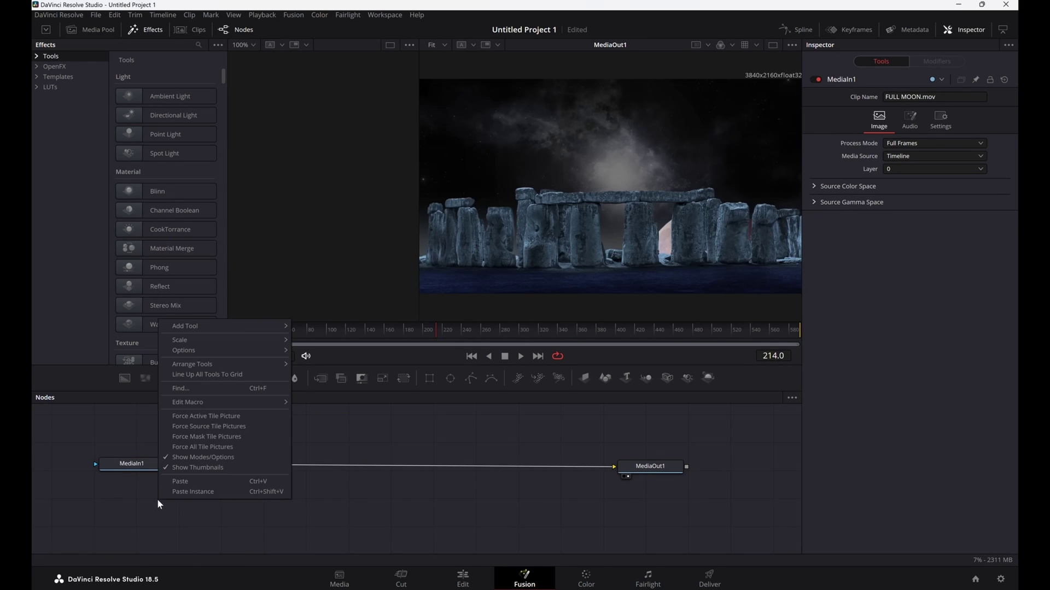
pyautogui.click(183, 486)
pyautogui.moveTo(162, 497); pyautogui.dragTo(138, 493)
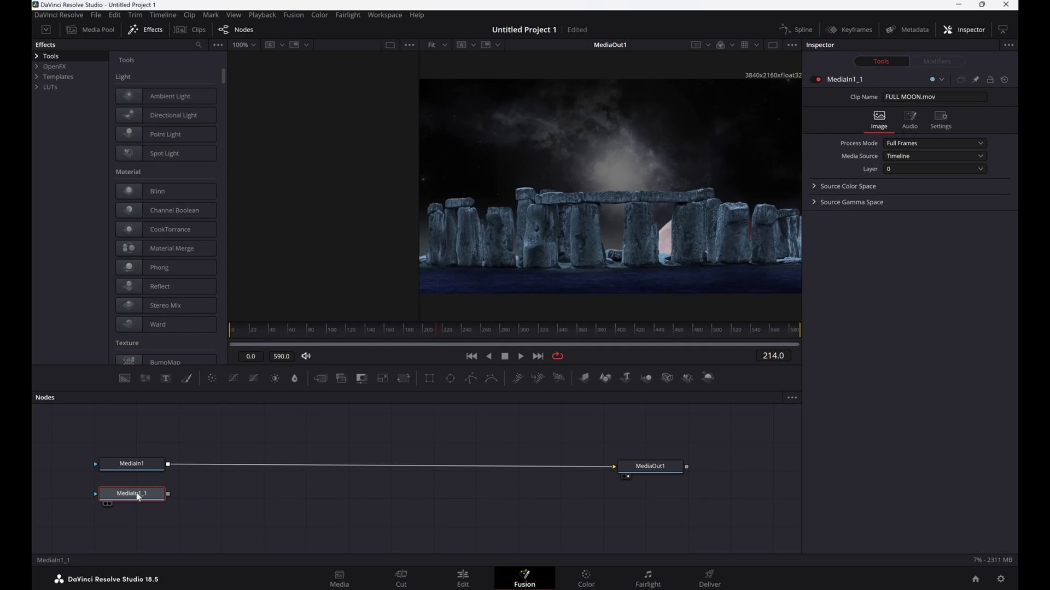
pyautogui.click(585, 379)
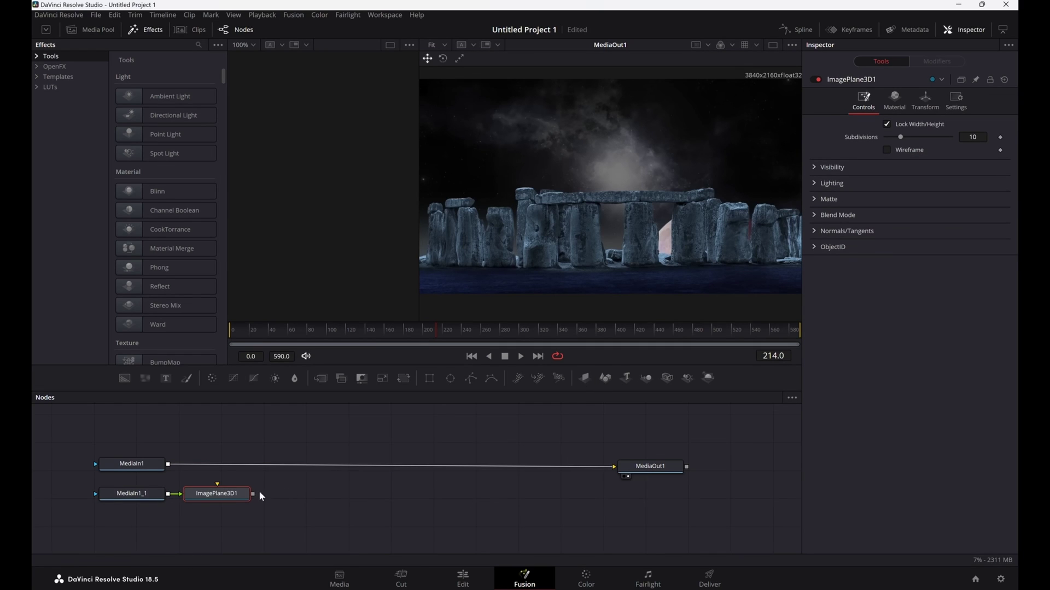
pyautogui.click(191, 504)
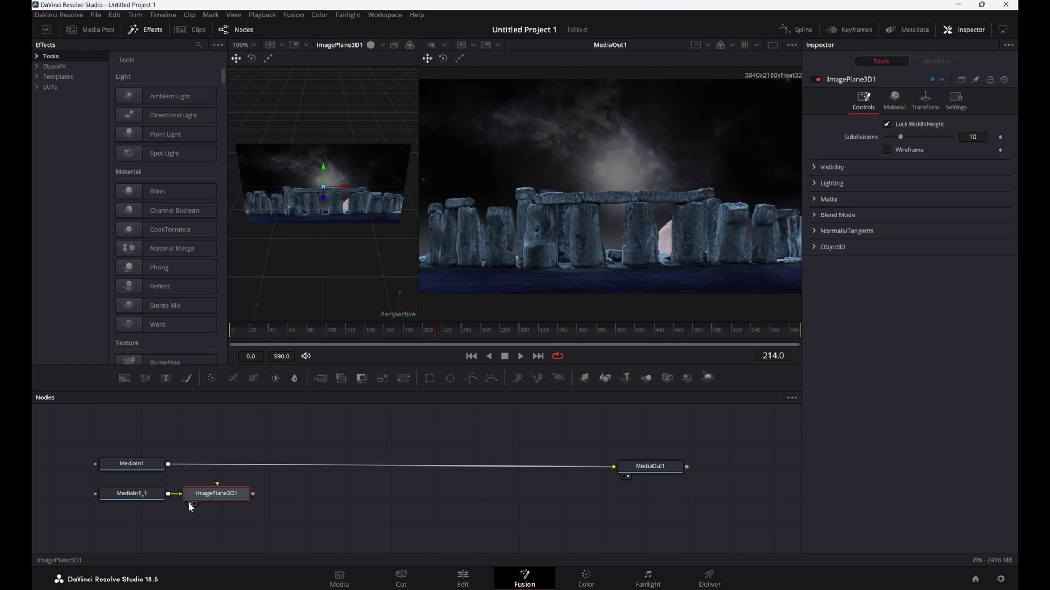
# Search OpenFX for "dept", add a Depth Map after MediaIn1 and disconnect it from MediaOut1.
pyautogui.click(148, 466)
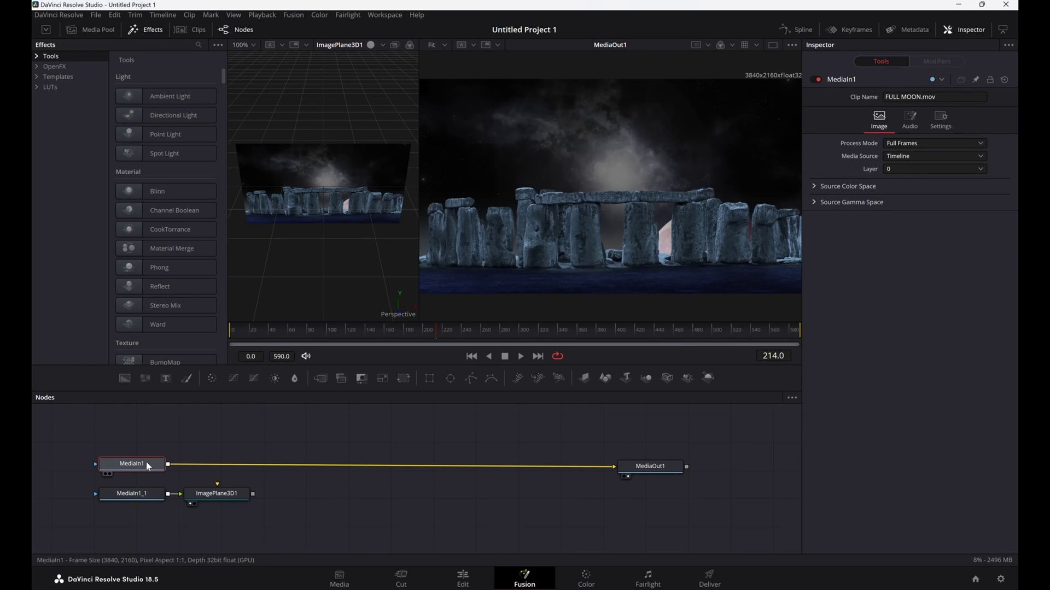
pyautogui.click(57, 67)
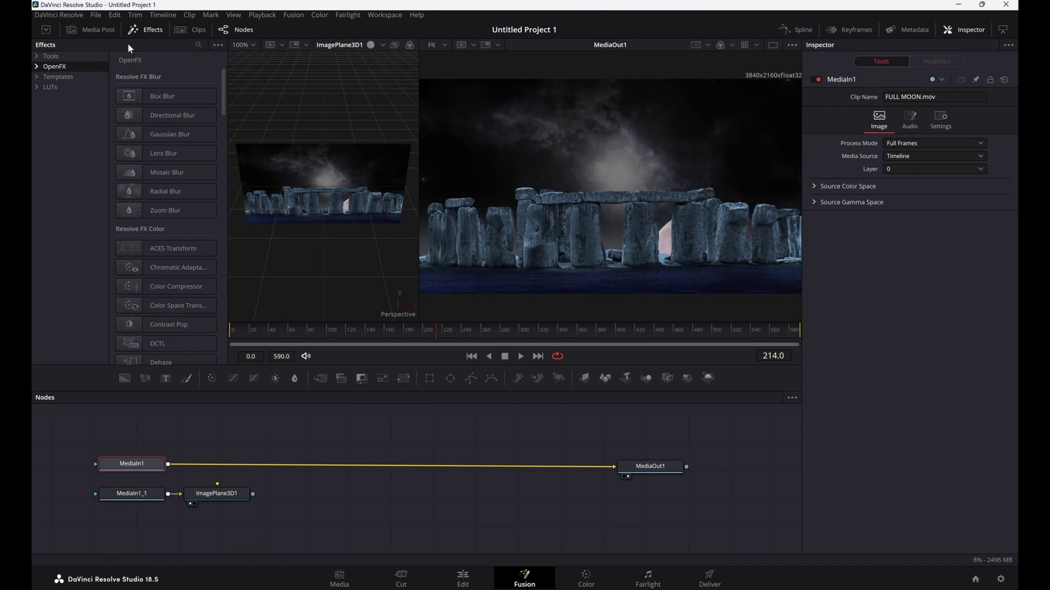
pyautogui.click(197, 43)
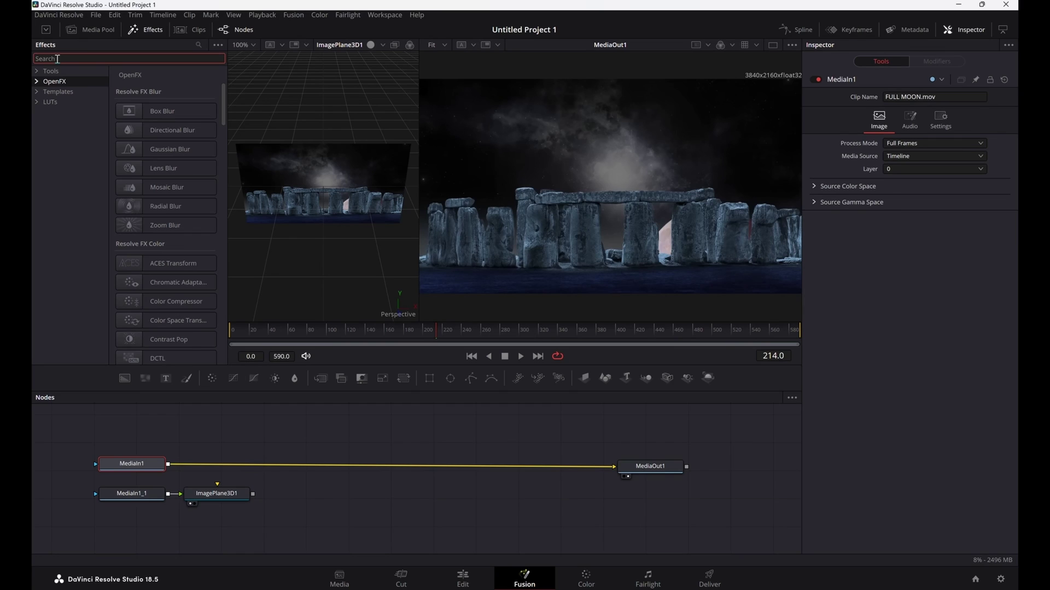
pyautogui.write('dept')
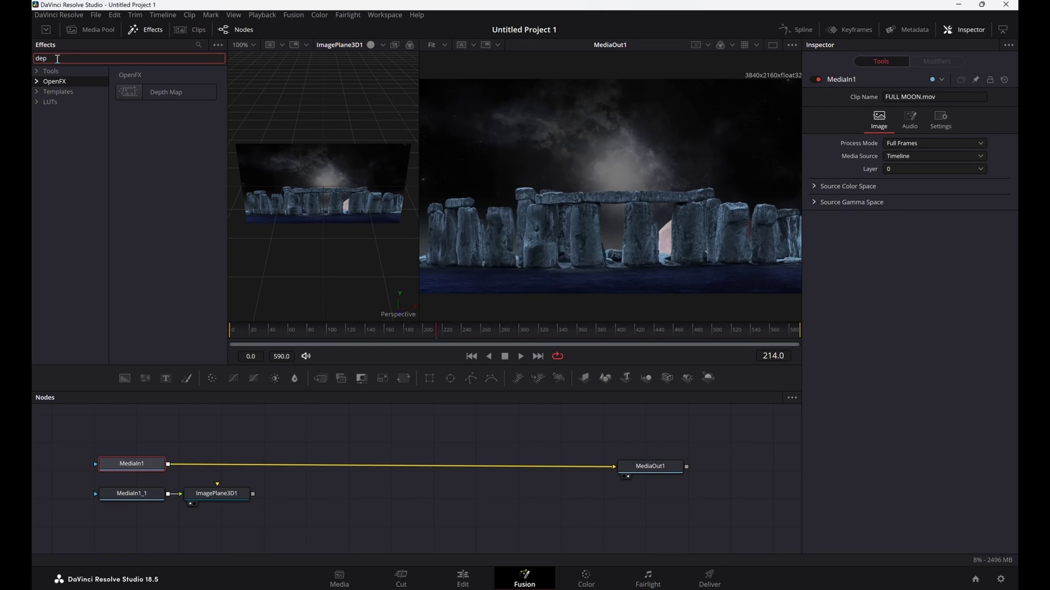
pyautogui.click(124, 93)
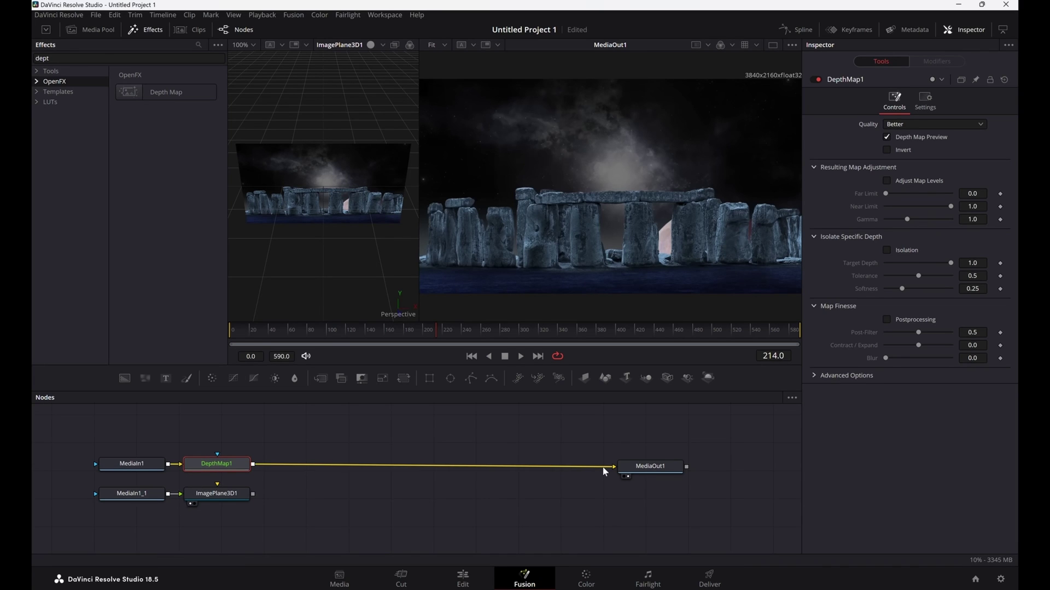
pyautogui.moveTo(603, 470); pyautogui.dragTo(469, 499)
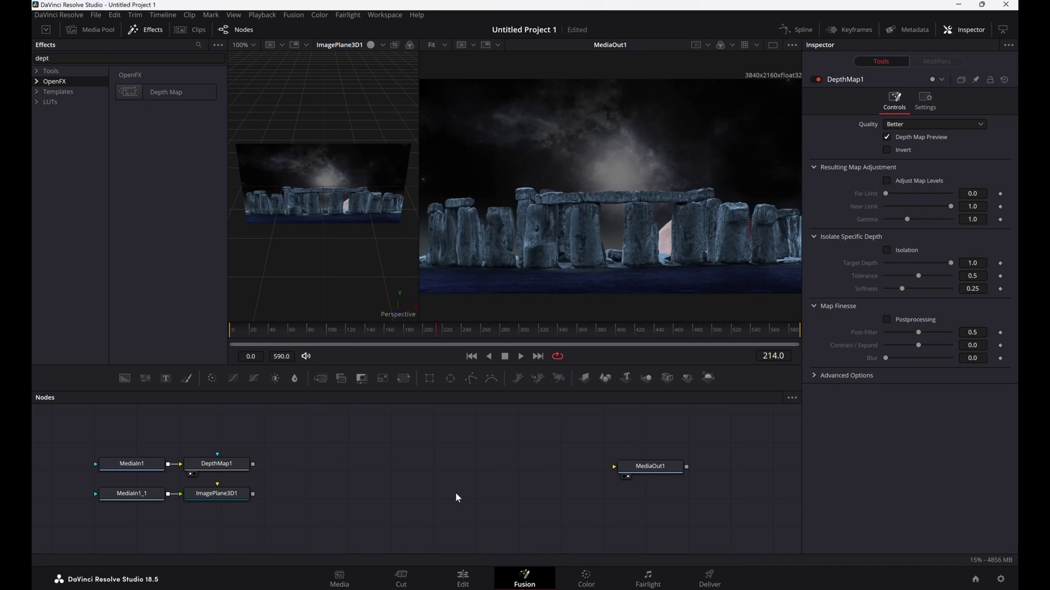
# Show DepthMap1 in the first viewer and ImagePlane3D1 in the second, and move the DepthMap1 node farther from MediaIn1.
pyautogui.press('1')
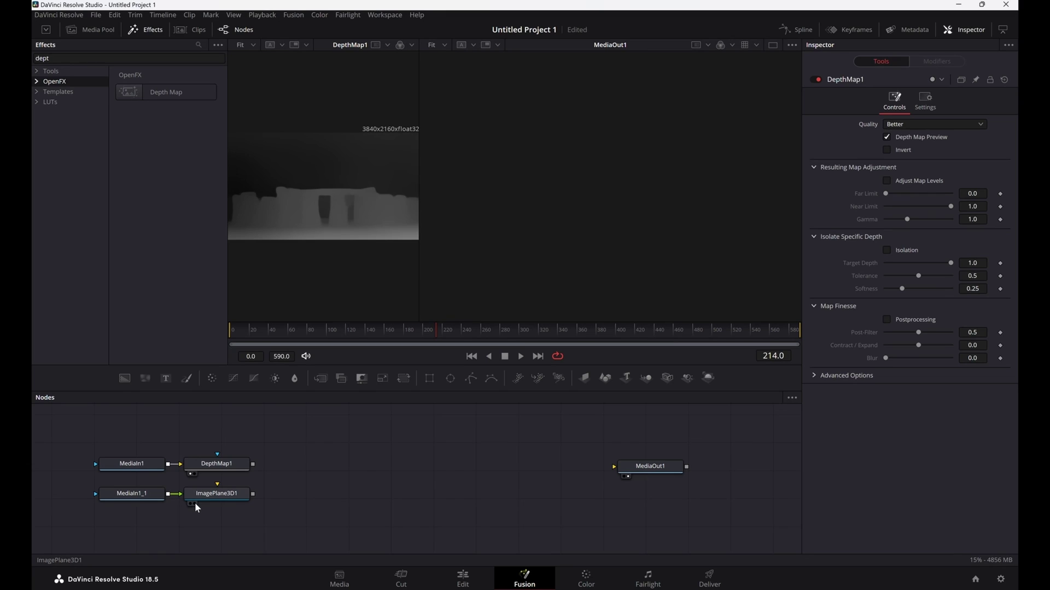
pyautogui.click(195, 503)
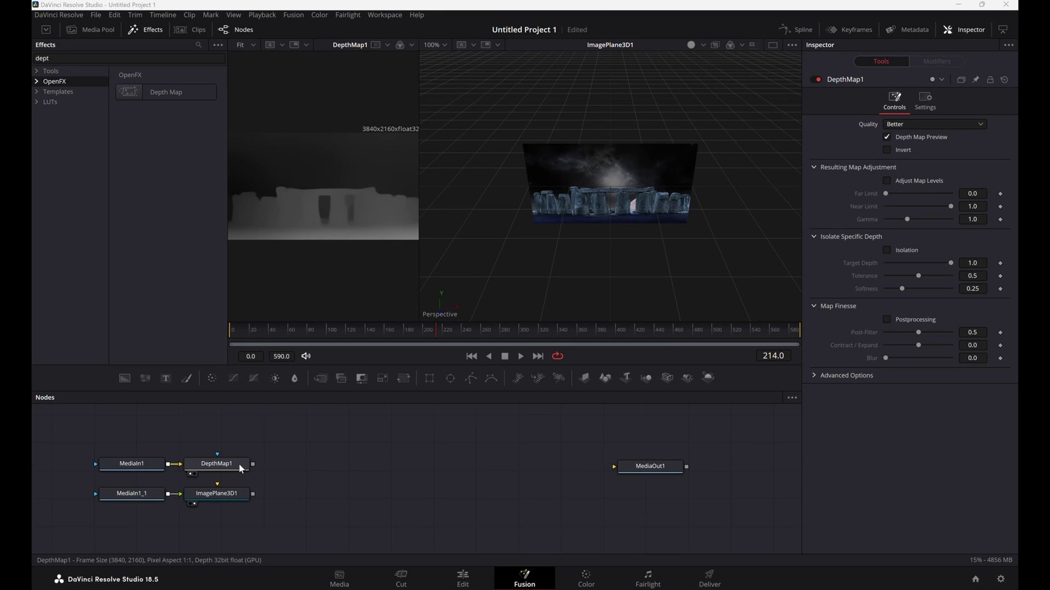
pyautogui.moveTo(238, 464); pyautogui.dragTo(298, 470)
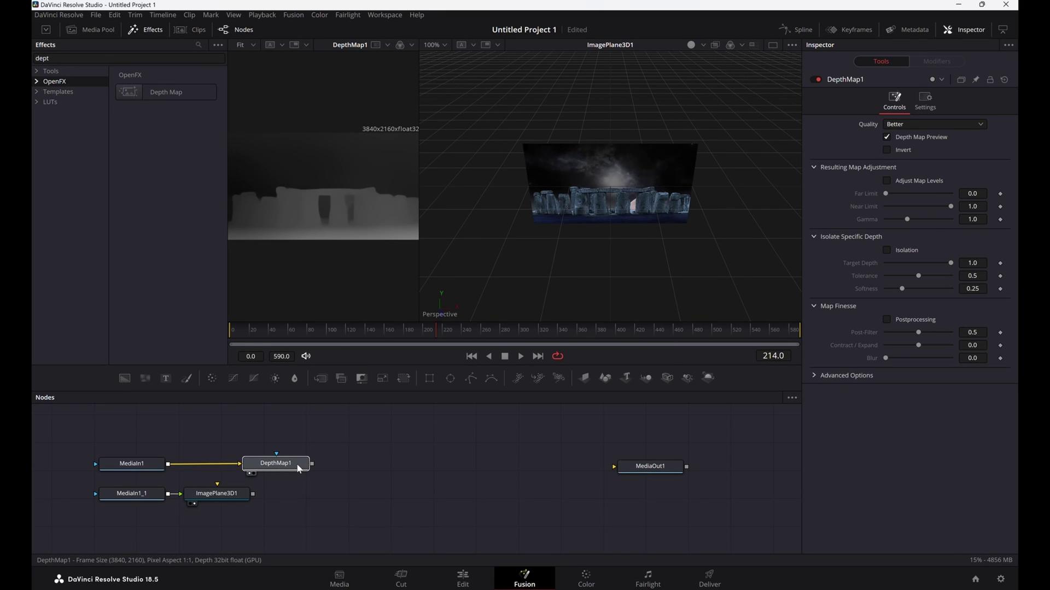
# Search the tools for "disp" and add a Displace 3D node after ImagePlane3D1.
pyautogui.click(237, 497)
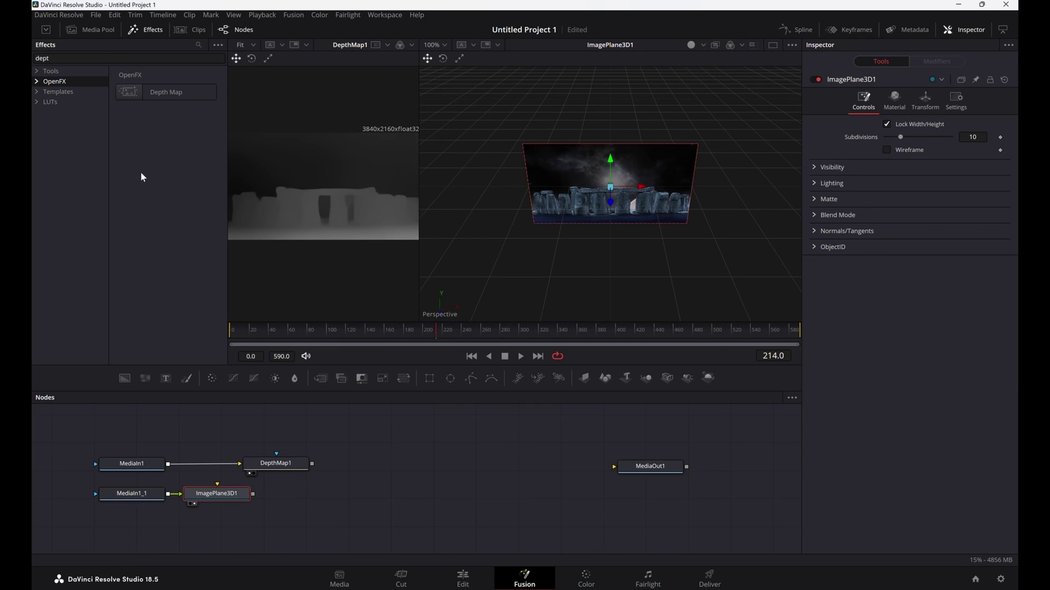
pyautogui.click(48, 59)
pyautogui.doubleClick(48, 59)
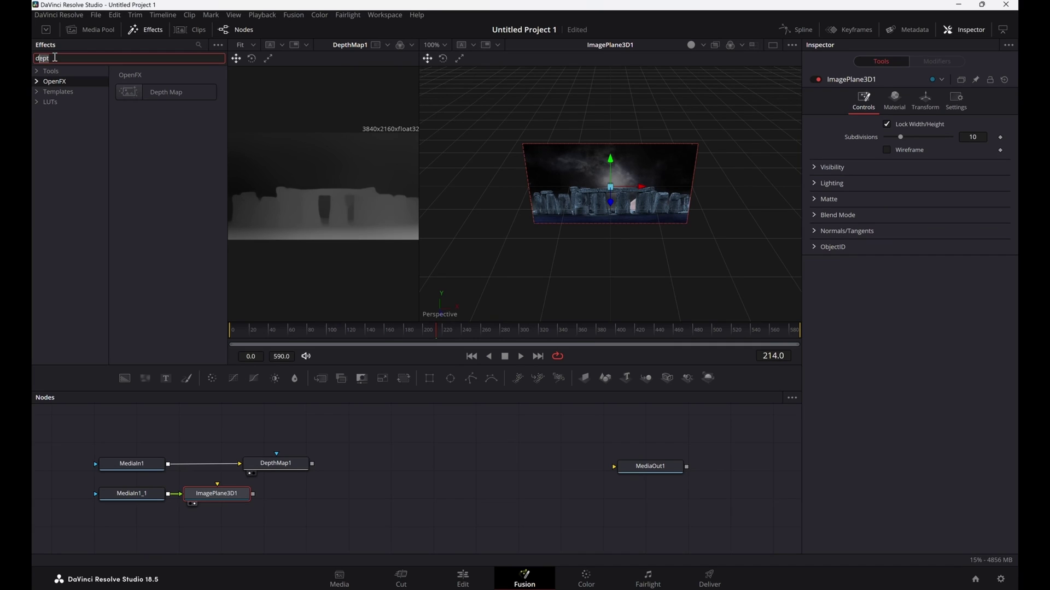
pyautogui.write('disp')
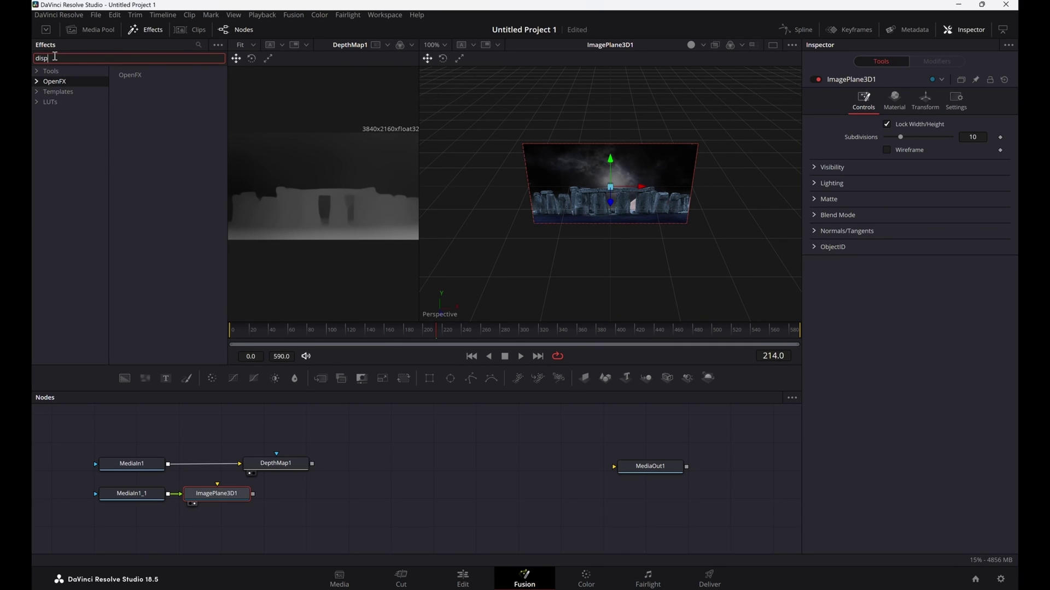
pyautogui.click(58, 73)
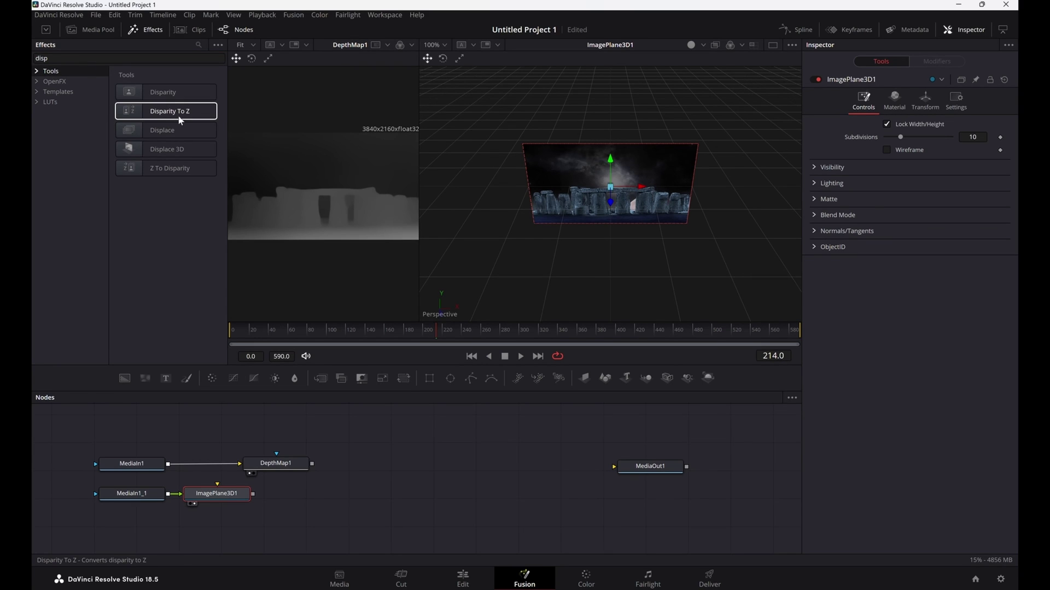
pyautogui.click(135, 151)
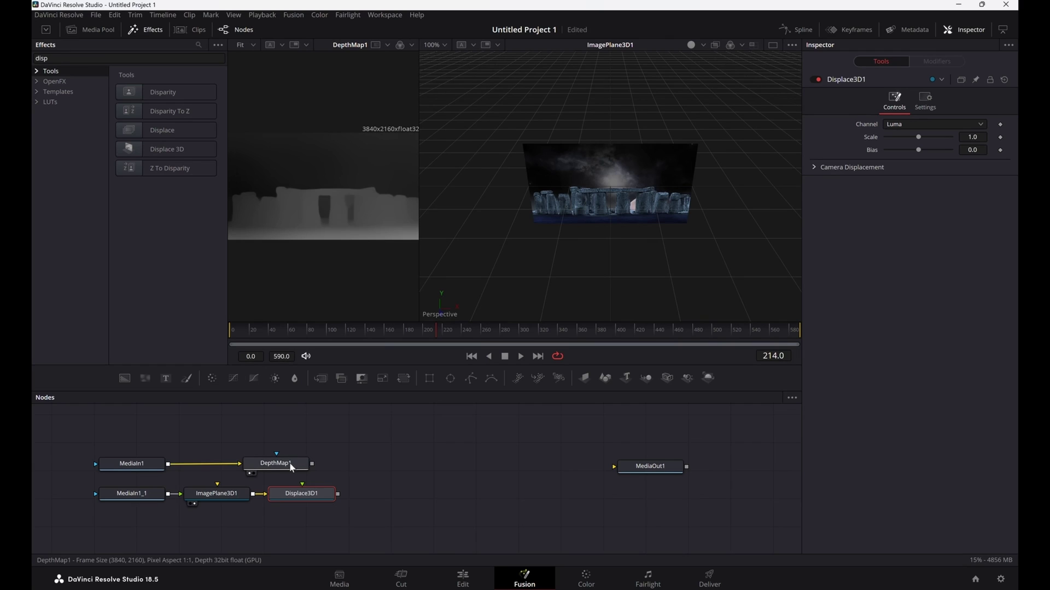
# Align DepthMap1 above Displace3D1, feed it into the displacement input and show Displace3D1 in the second viewer.
pyautogui.moveTo(272, 467); pyautogui.dragTo(306, 468)
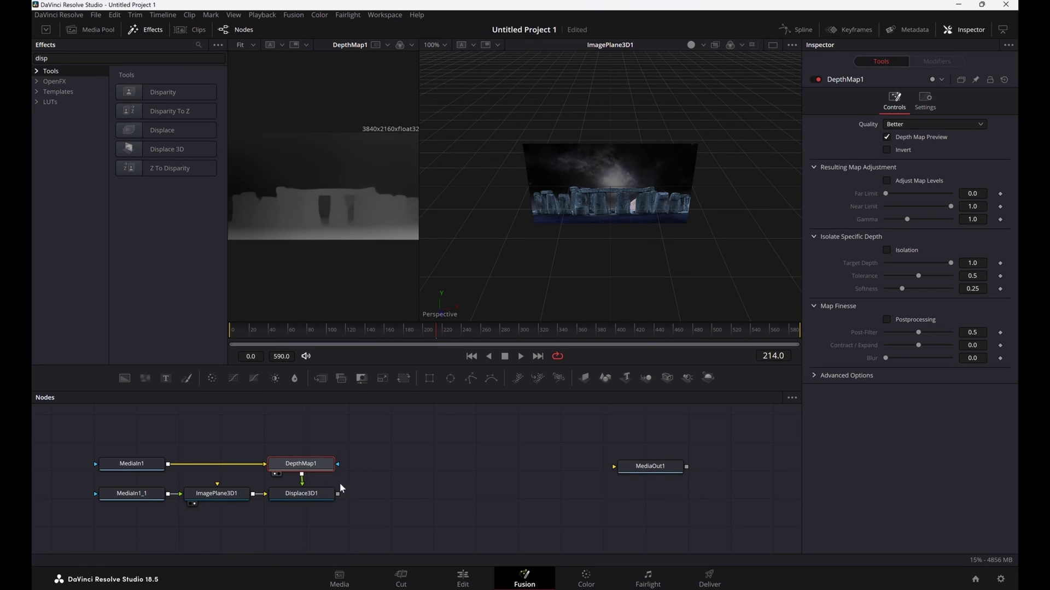
pyautogui.click(279, 504)
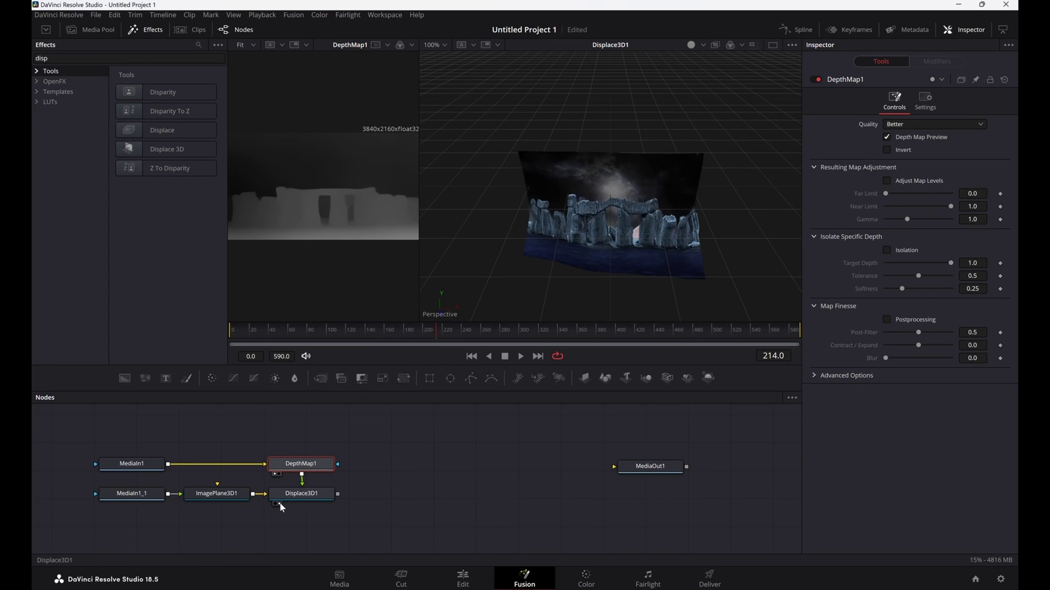
# Set the displacement scale of Displace3D1 to 0.06.
pyautogui.click(294, 496)
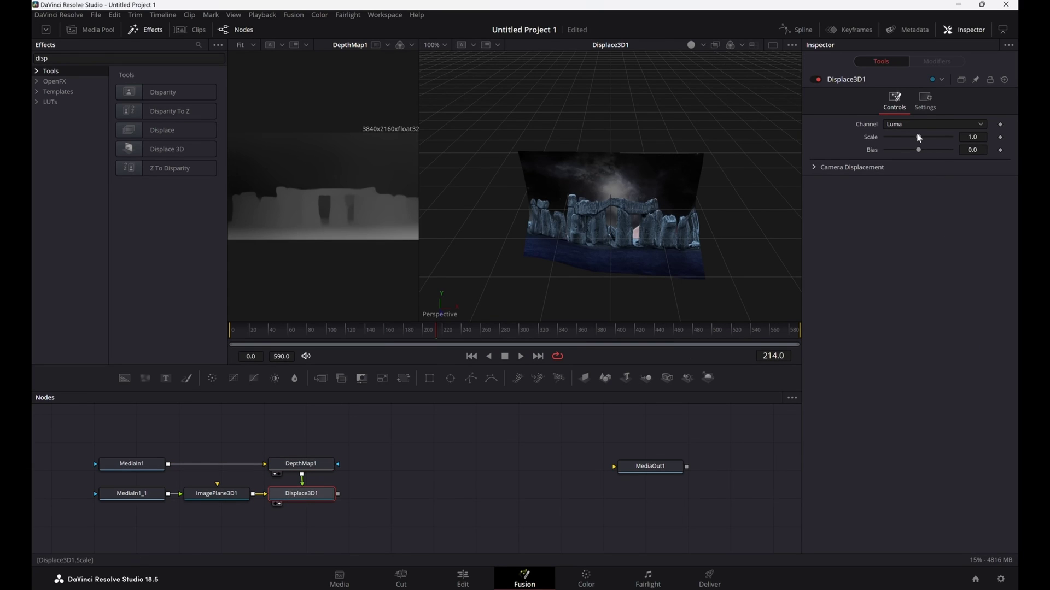
pyautogui.moveTo(919, 139); pyautogui.dragTo(888, 136)
pyautogui.click(981, 137)
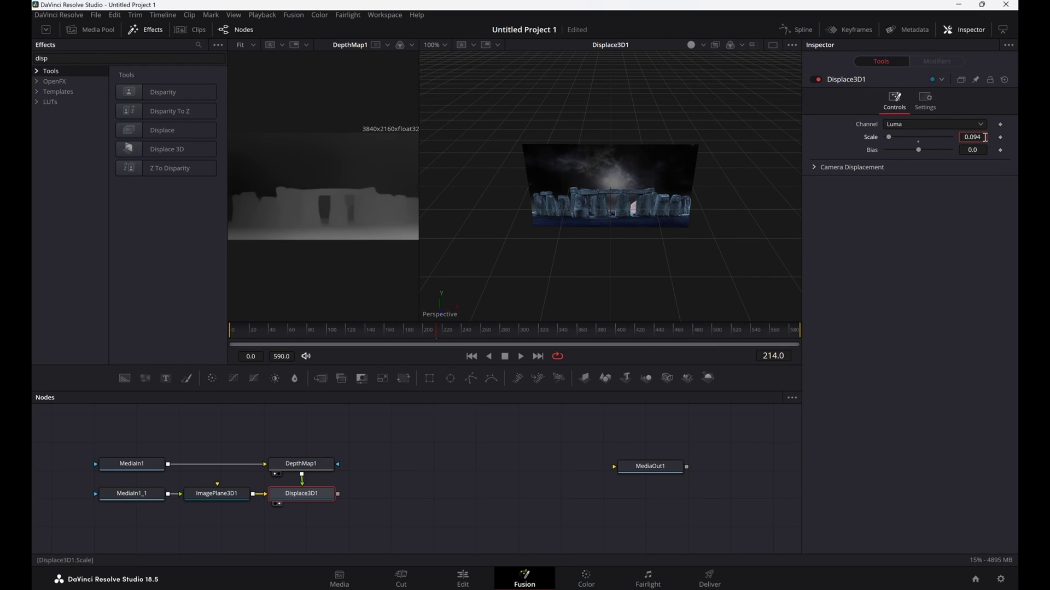
pyautogui.press('BackSpace')
pyautogui.press('BackSpace')
pyautogui.write('6')
pyautogui.press('Return')
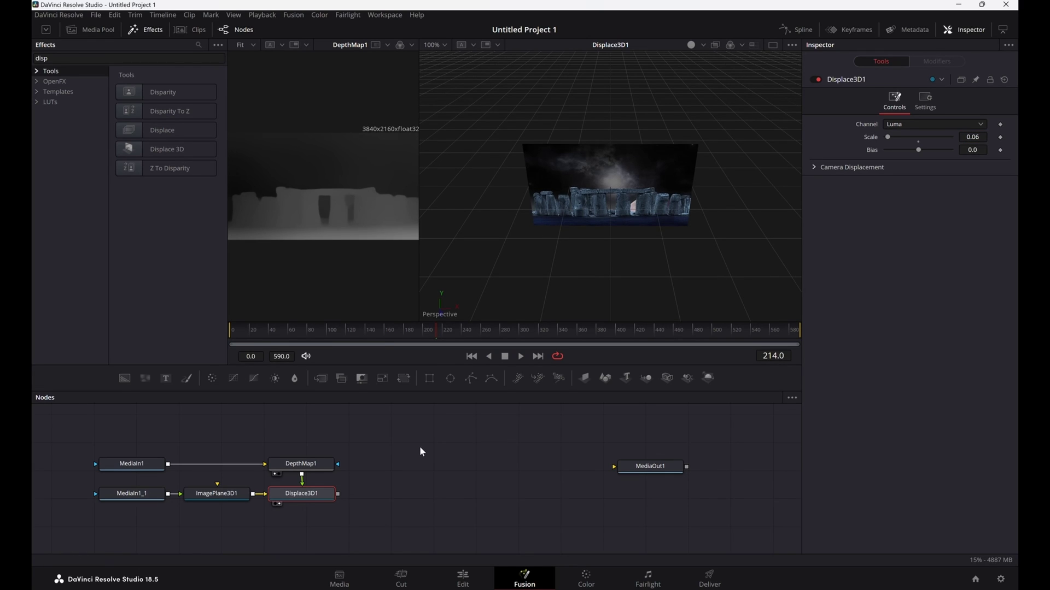
# Add a Camera 3D merged with Displace3D1, then line up Merge3D1 beside Displace3D1 and place Camera3D1 directly above the merge.
pyautogui.click(666, 377)
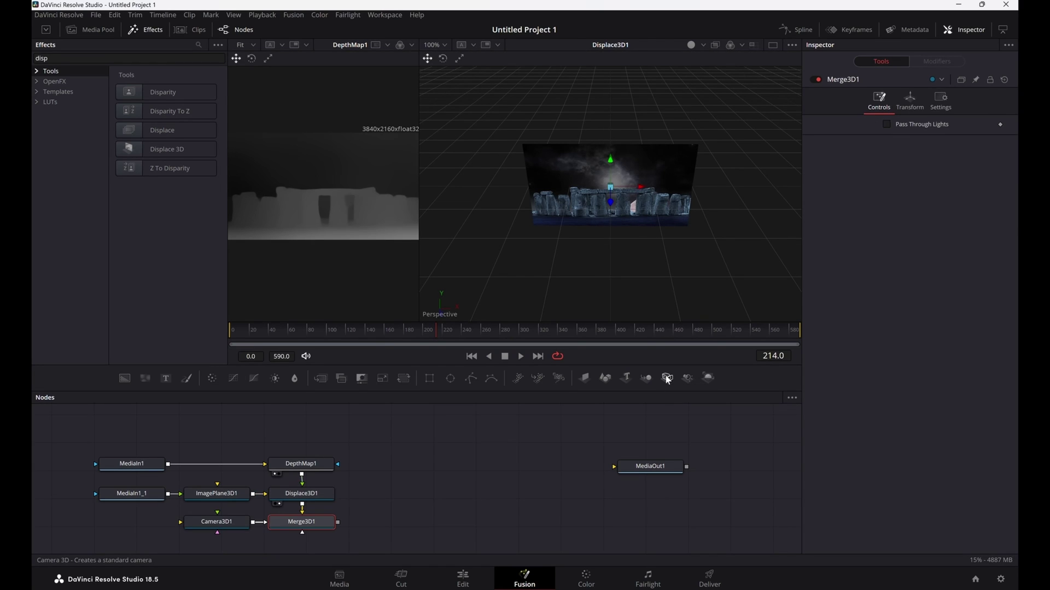
pyautogui.moveTo(305, 524); pyautogui.dragTo(404, 497)
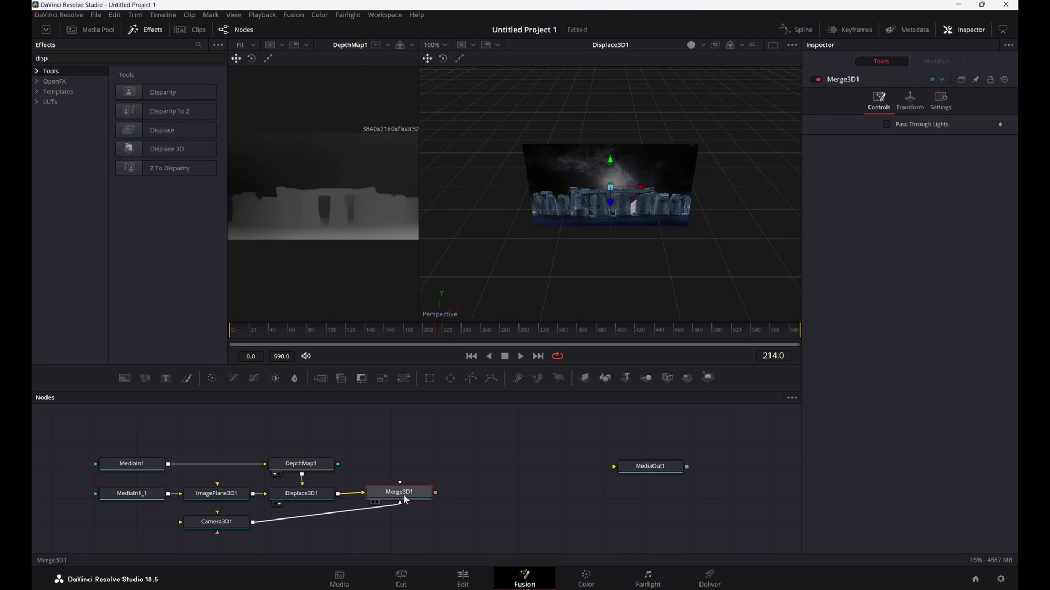
pyautogui.moveTo(235, 522); pyautogui.dragTo(416, 464)
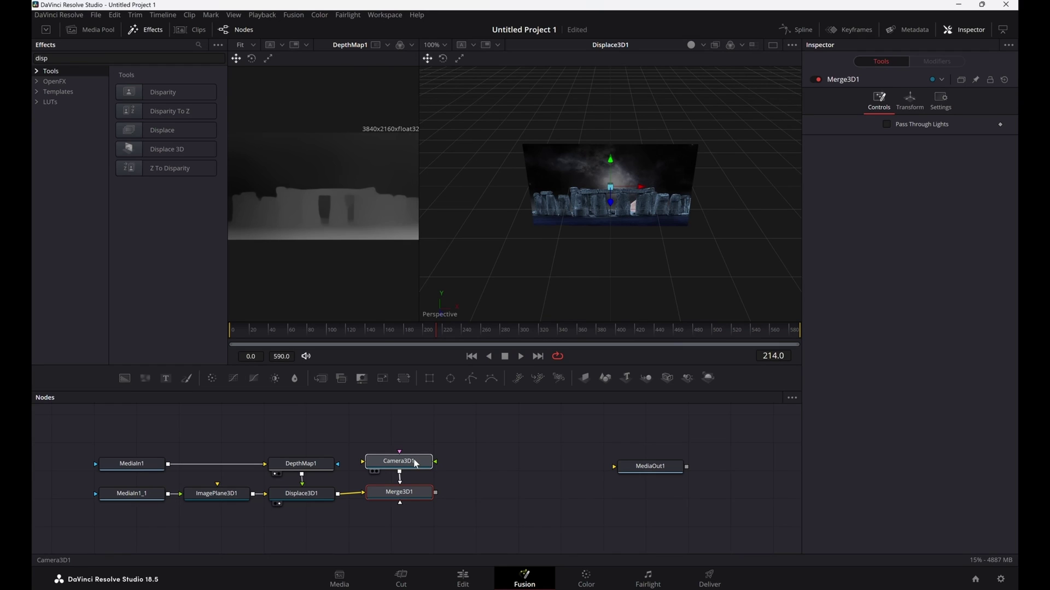
pyautogui.click(416, 463)
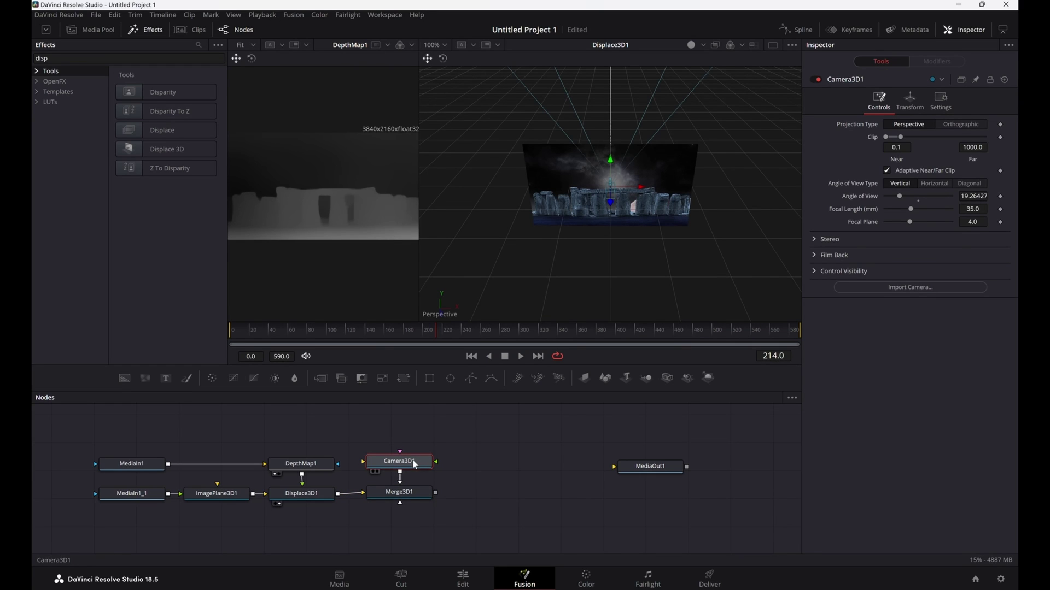
pyautogui.moveTo(386, 494); pyautogui.dragTo(399, 469)
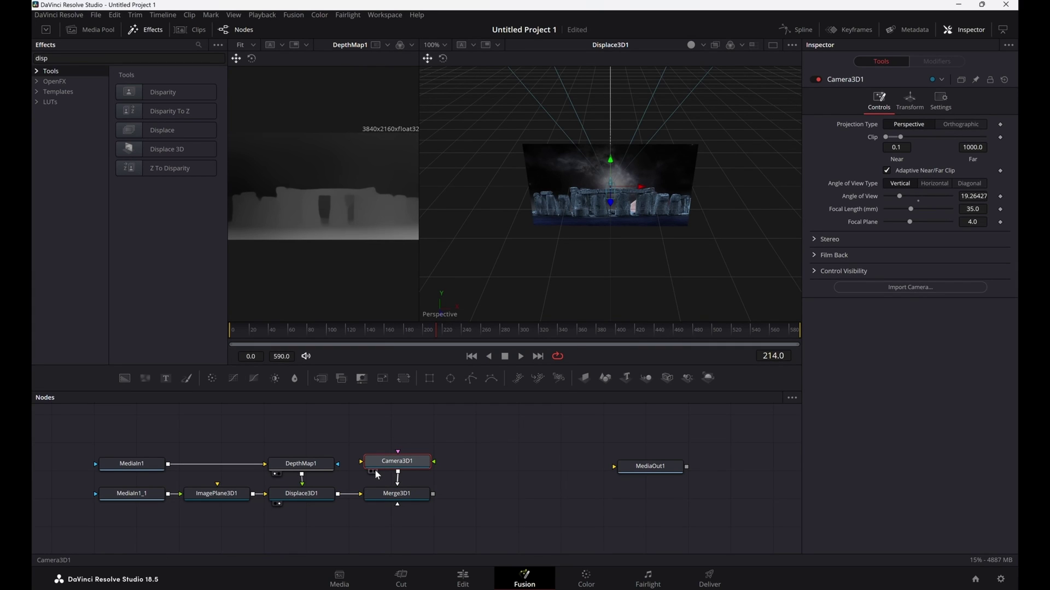
# Show Merge3D1 in the second viewer and pull the camera back along its Z axis in front of the image plane.
pyautogui.click(375, 470)
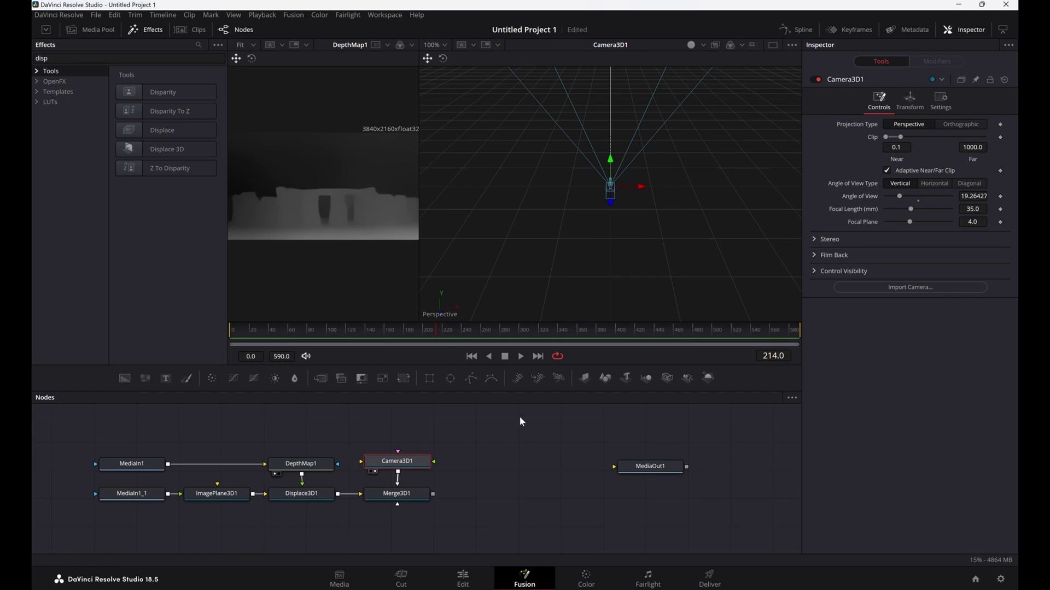
pyautogui.moveTo(621, 273); pyautogui.dragTo(627, 252)
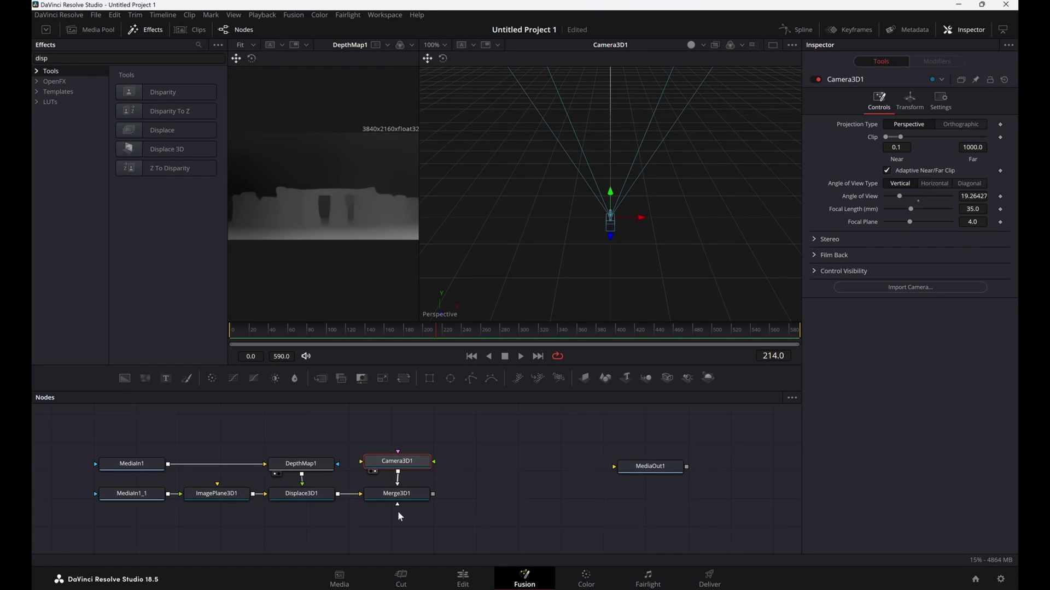
pyautogui.click(390, 499)
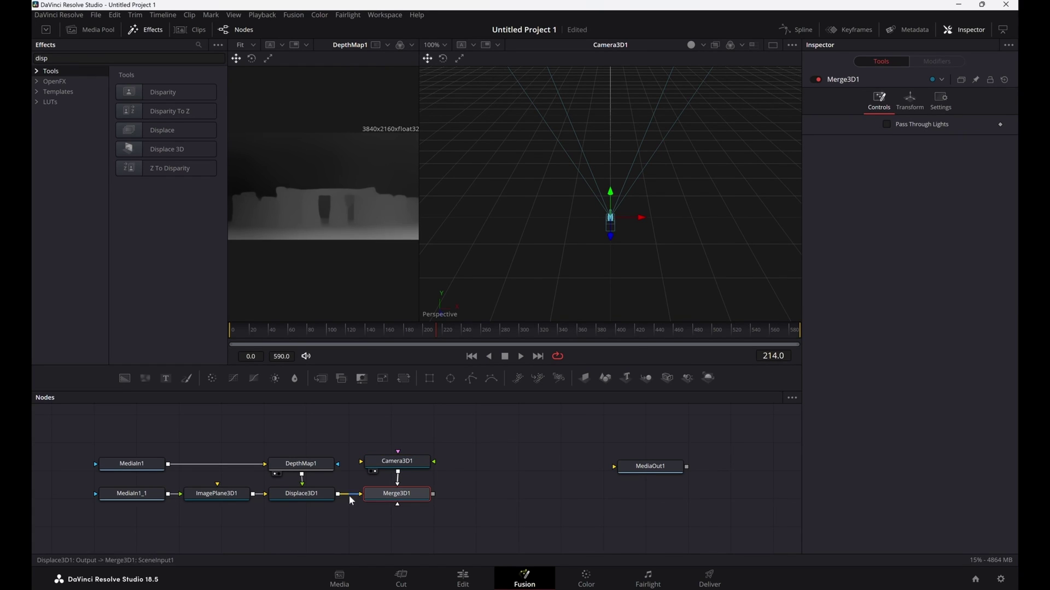
pyautogui.click(303, 497)
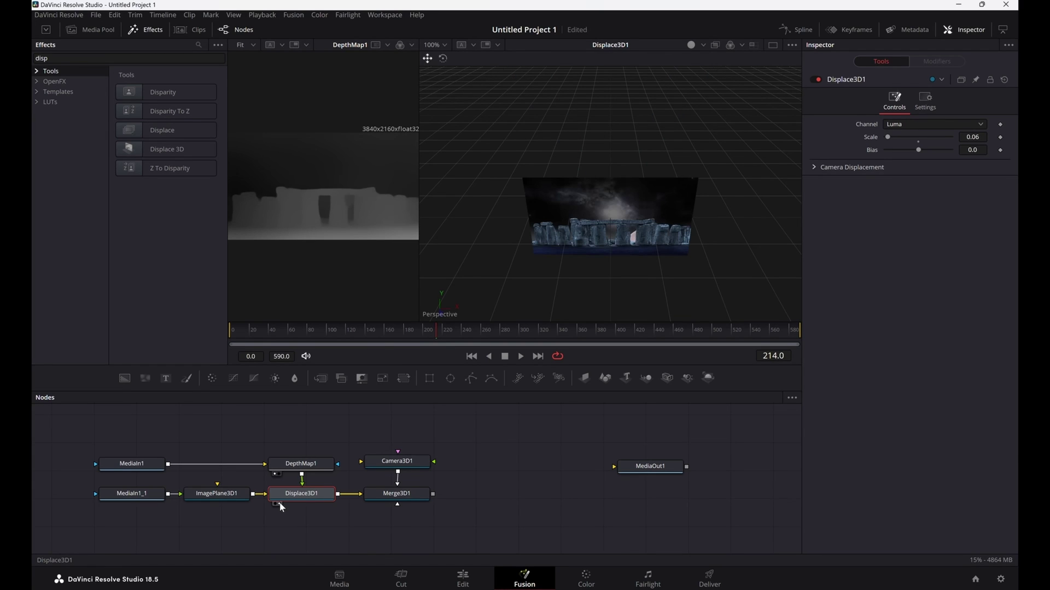
pyautogui.click(572, 416)
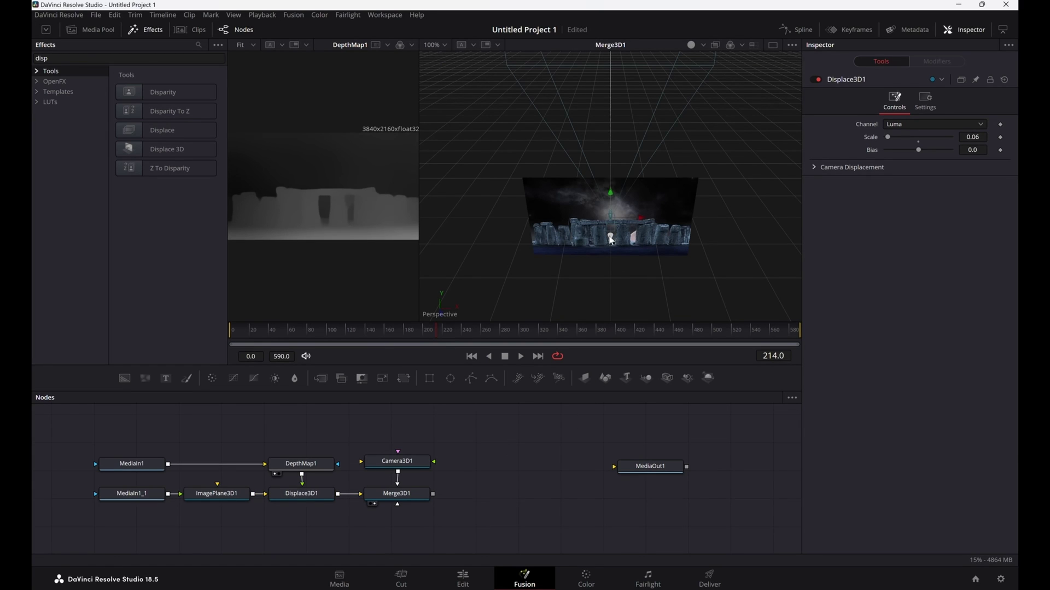
pyautogui.moveTo(612, 241); pyautogui.dragTo(608, 297)
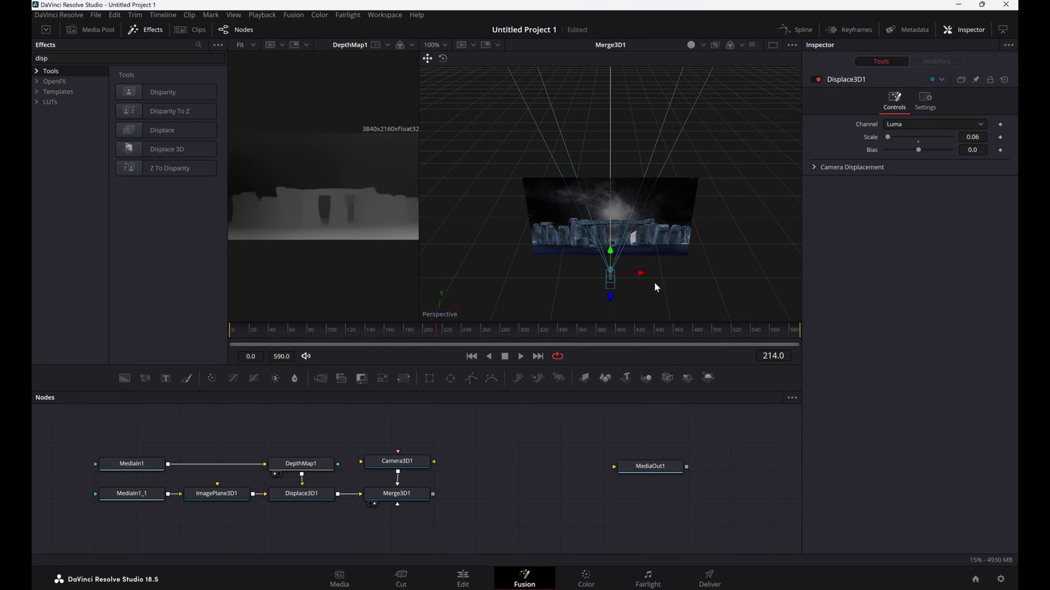
# Set Camera3D1's far clip to 2.0 and turn off Adaptive Near/Far Clip.
pyautogui.click(391, 462)
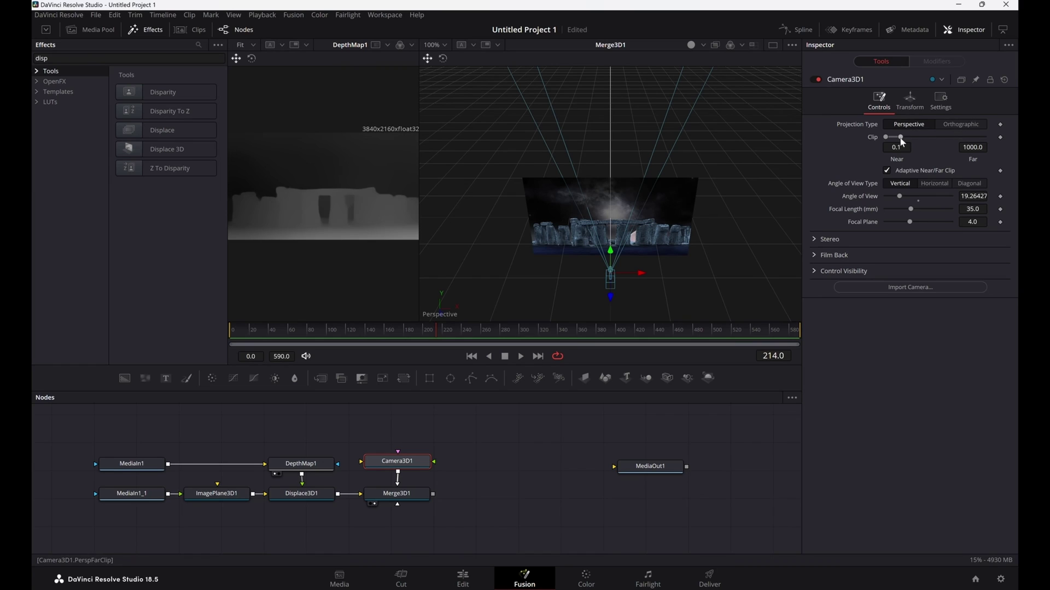
pyautogui.moveTo(901, 141); pyautogui.dragTo(891, 139)
pyautogui.click(984, 147)
pyautogui.write('36')
pyautogui.press('Return')
pyautogui.write('0.1')
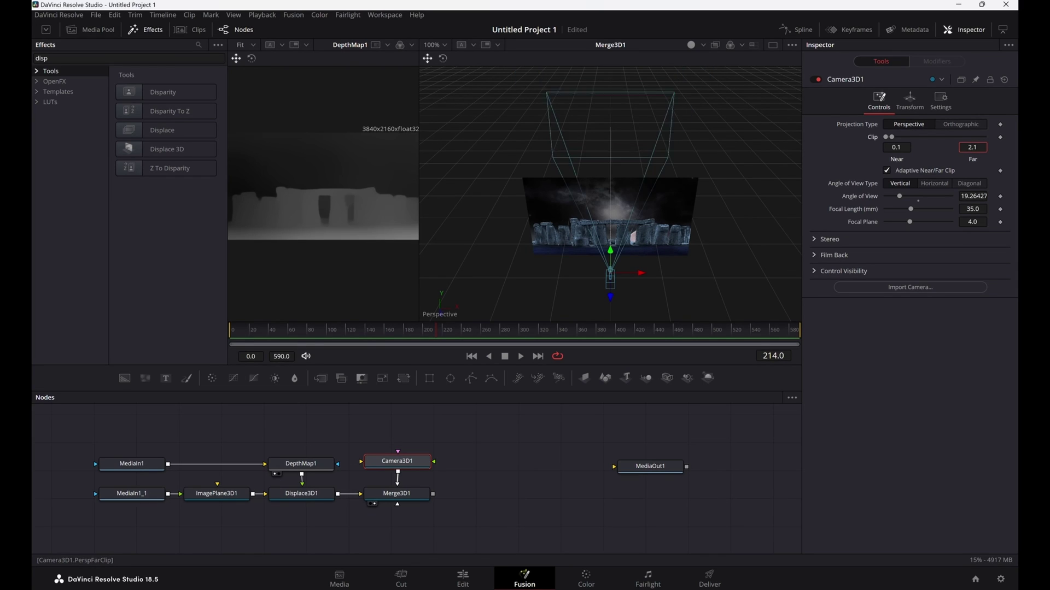
pyautogui.press('Return')
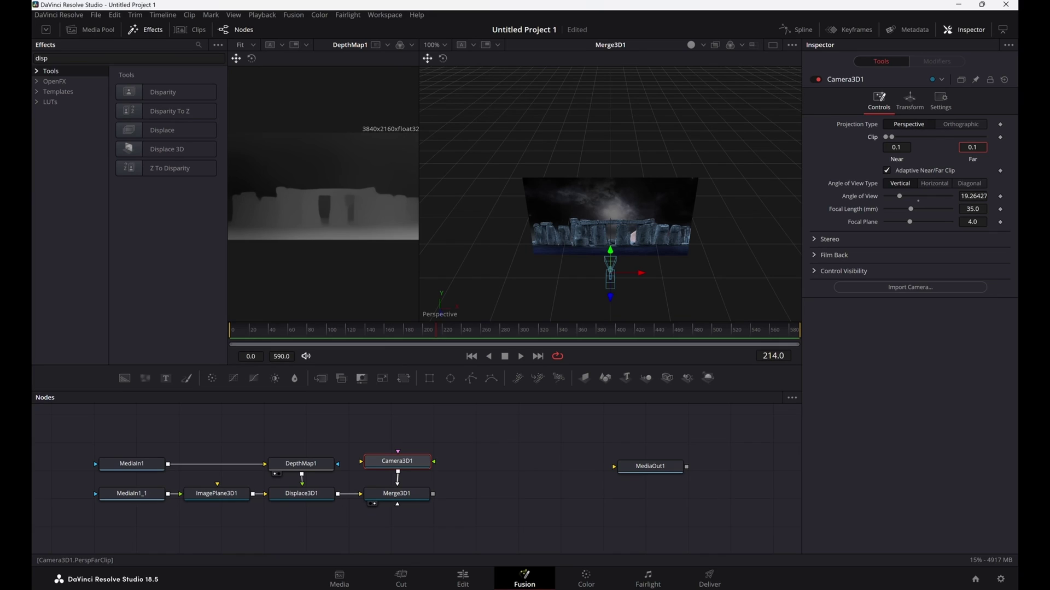
pyautogui.write('1.1')
pyautogui.press('Return')
pyautogui.write('2.1')
pyautogui.press('Return')
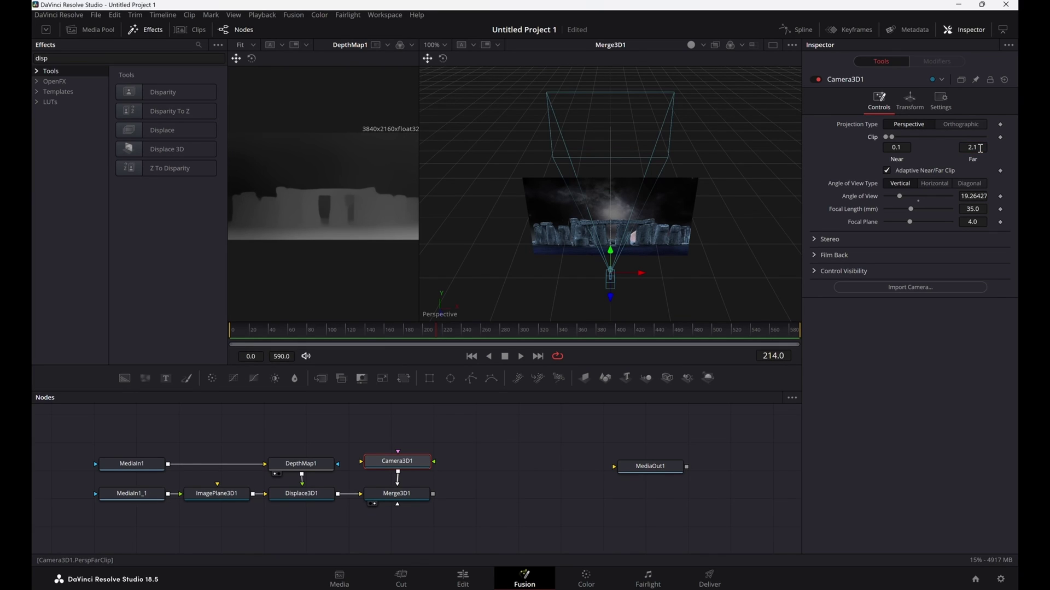
pyautogui.click(980, 147)
pyautogui.press('BackSpace')
pyautogui.press('BackSpace')
pyautogui.click(887, 171)
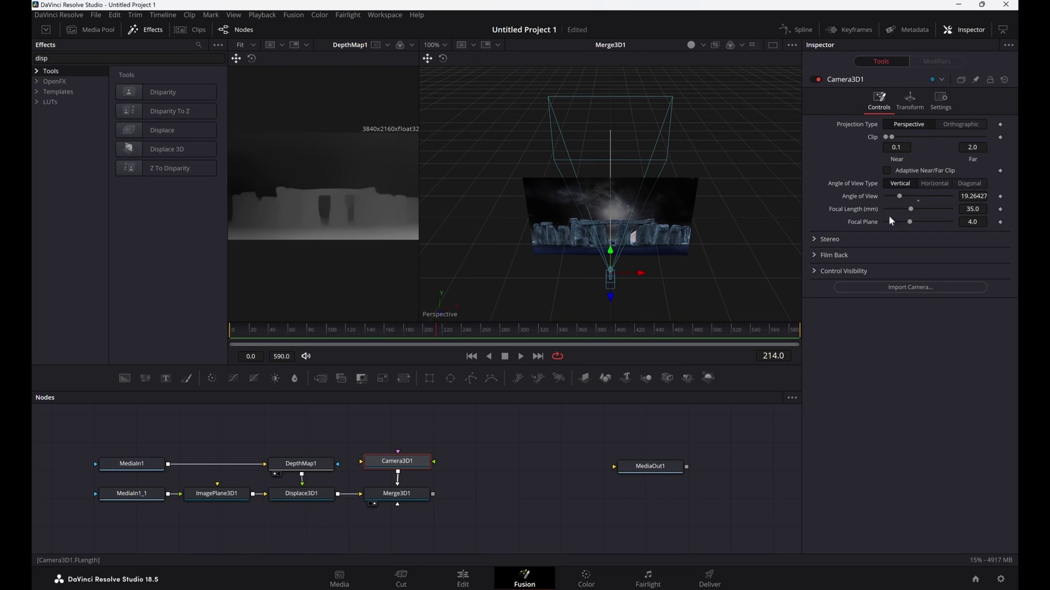
# Set Camera3D1's angle of view type to Horizontal and move the camera farther back along its Z axis.
pyautogui.click(935, 185)
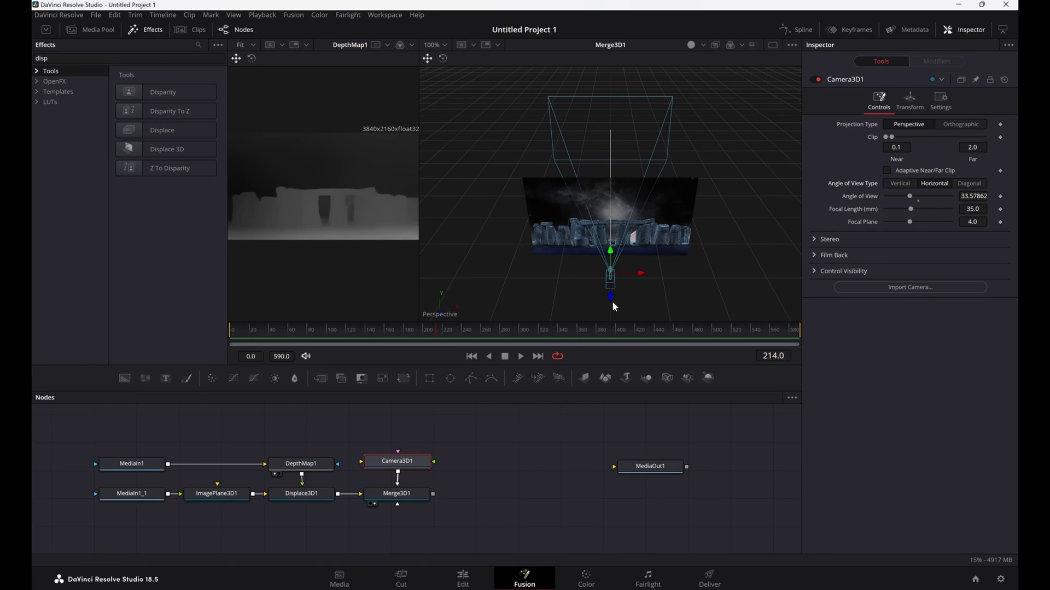
pyautogui.moveTo(612, 301); pyautogui.dragTo(603, 324)
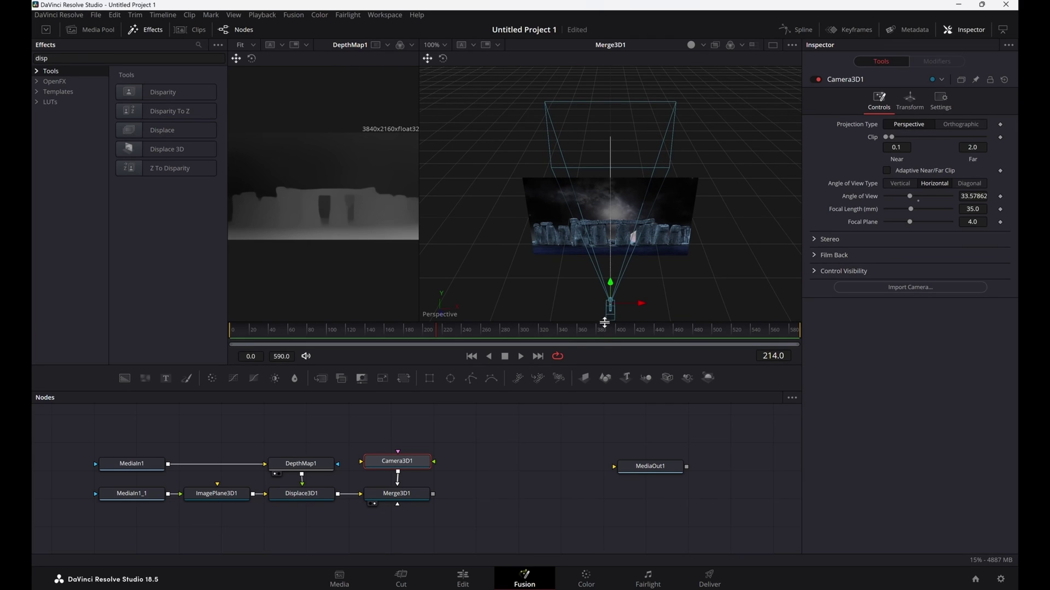
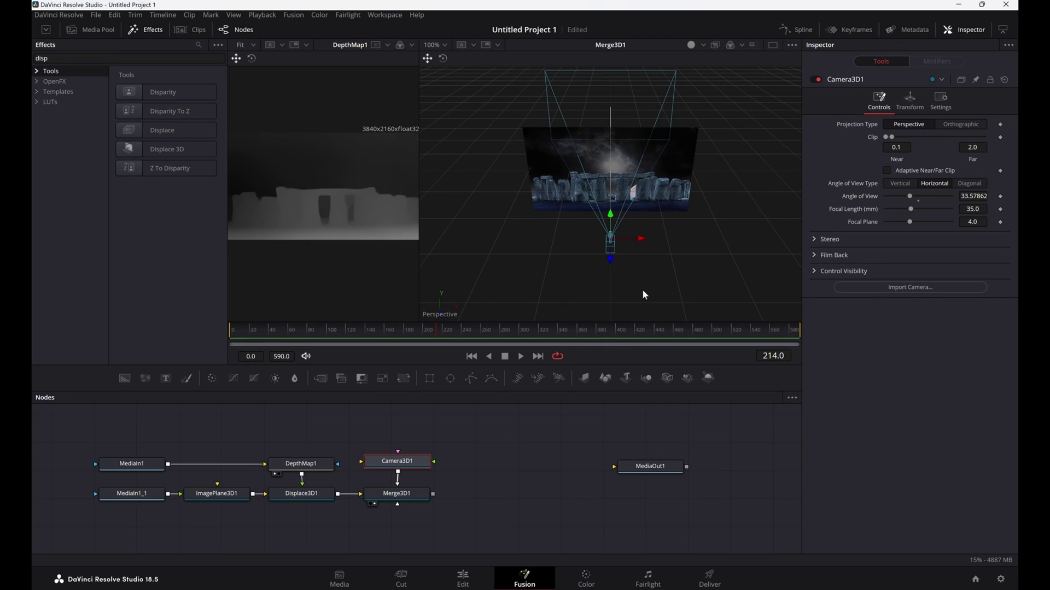
pyautogui.moveTo(611, 267); pyautogui.dragTo(611, 301)
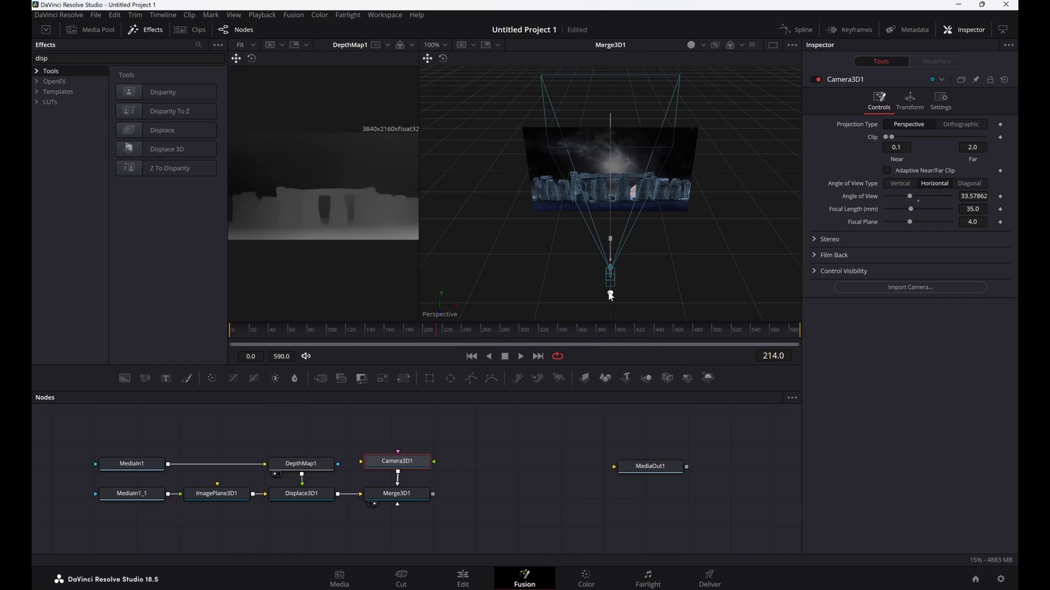
# Add a Renderer 3D node after Merge3D1.
pyautogui.click(396, 493)
pyautogui.moveTo(409, 497); pyautogui.dragTo(409, 497)
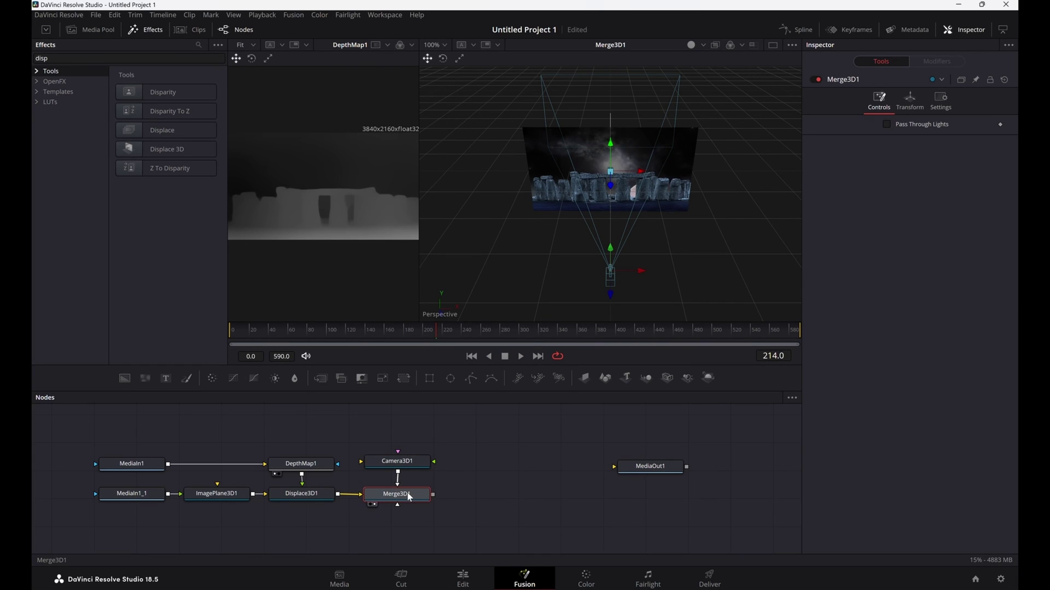
pyautogui.click(708, 378)
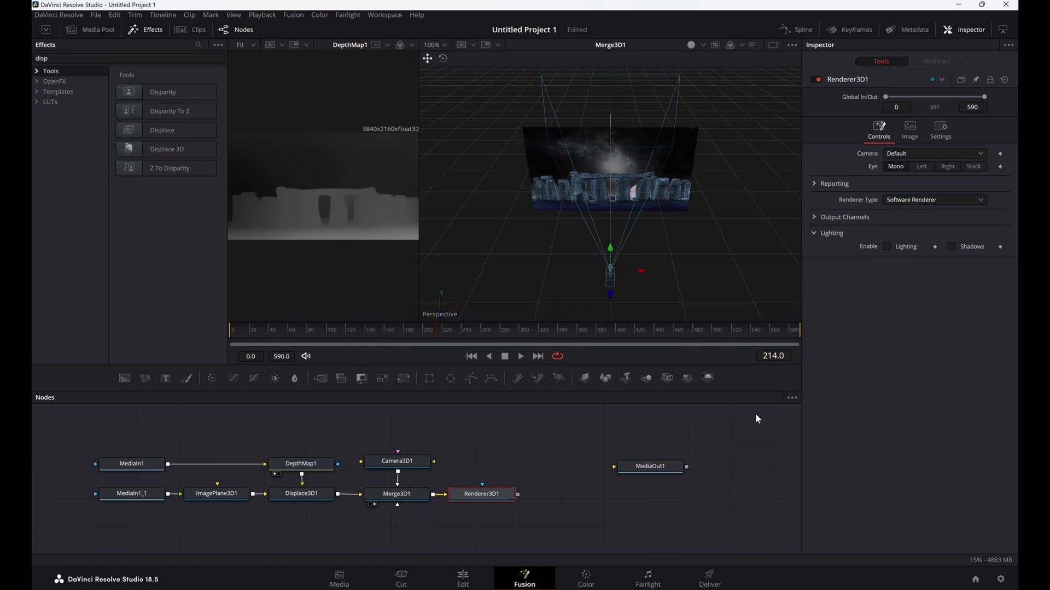
# Configure Renderer3D1 with Camera3D1, the Left eye and the Hardware Renderer, and turn off Auto Resolution.
pyautogui.click(923, 153)
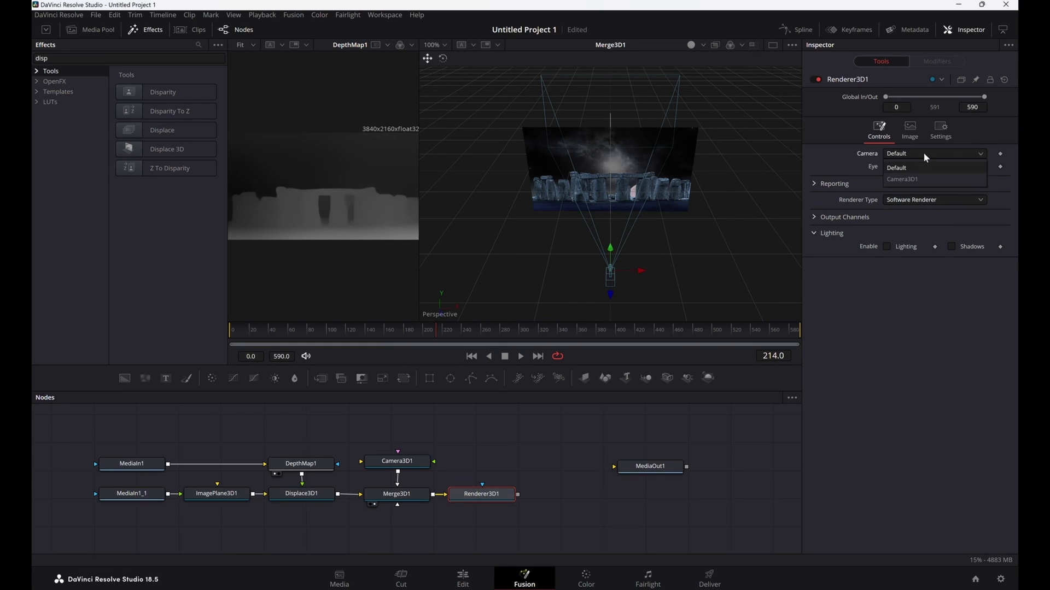
pyautogui.click(904, 170)
pyautogui.click(921, 167)
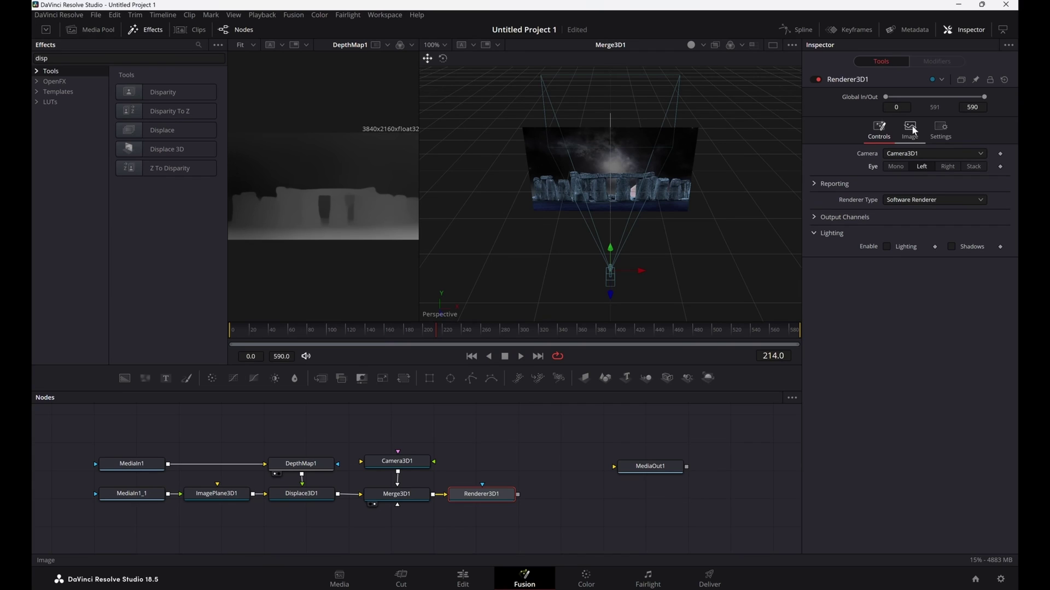
pyautogui.click(921, 200)
pyautogui.click(908, 215)
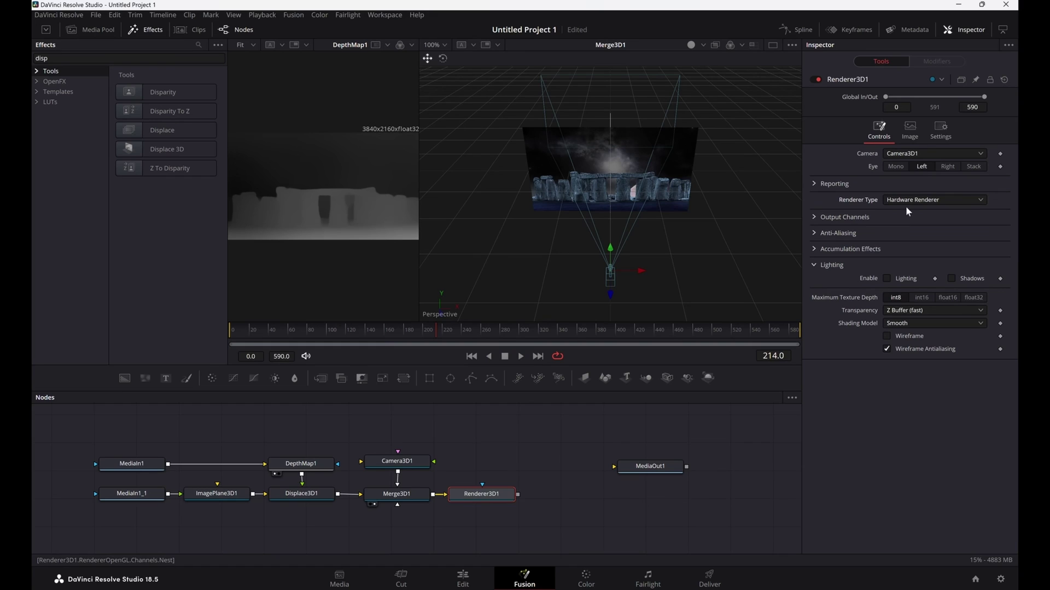
pyautogui.click(914, 127)
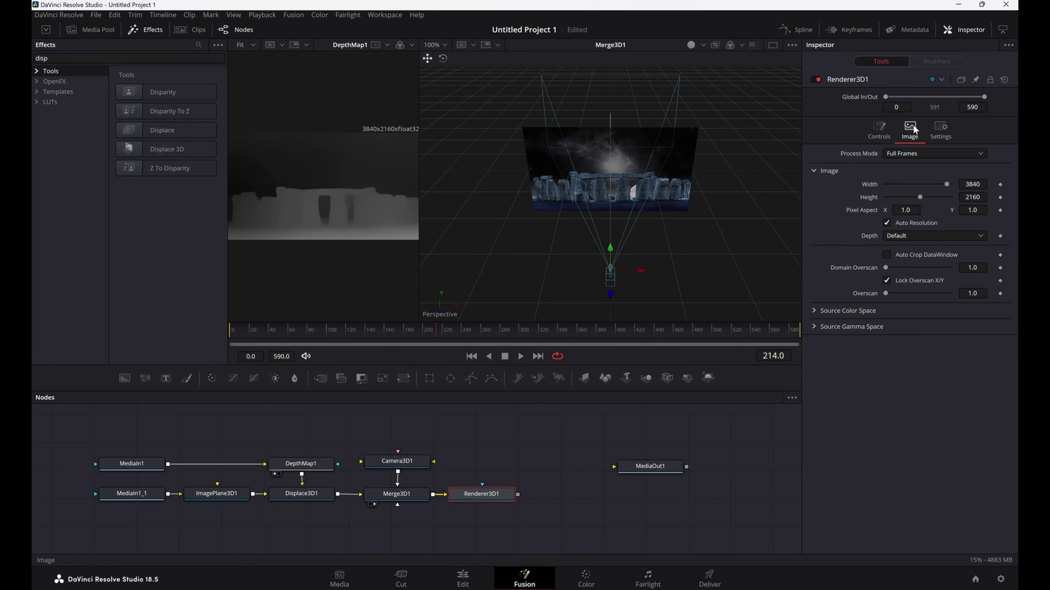
pyautogui.click(887, 223)
# Duplicate Renderer3D1 above the original, feed it from Merge3D1 and set its eye to Right.
pyautogui.rightClick(495, 499)
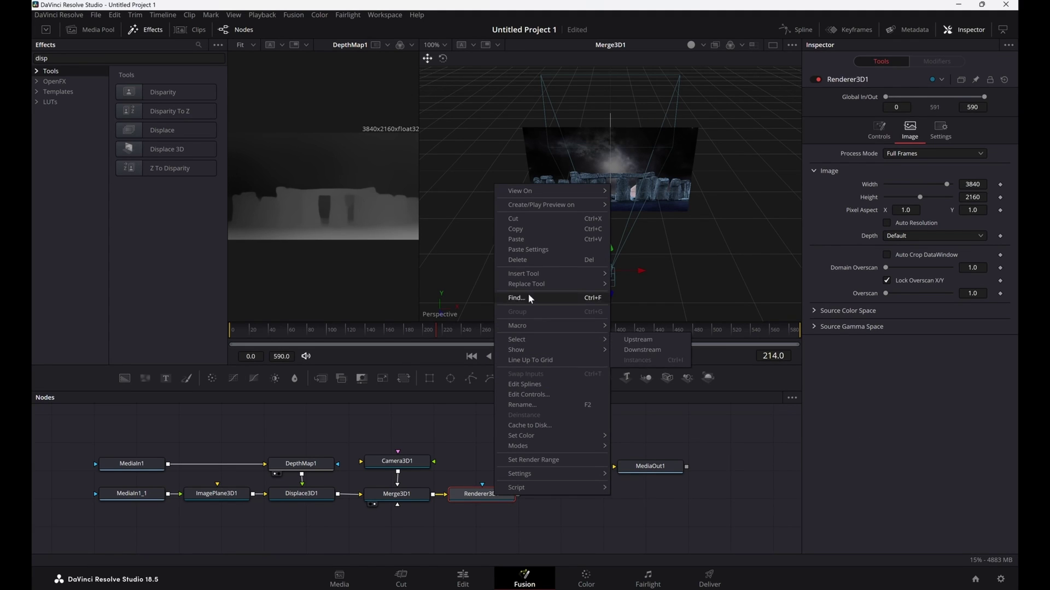
pyautogui.click(519, 231)
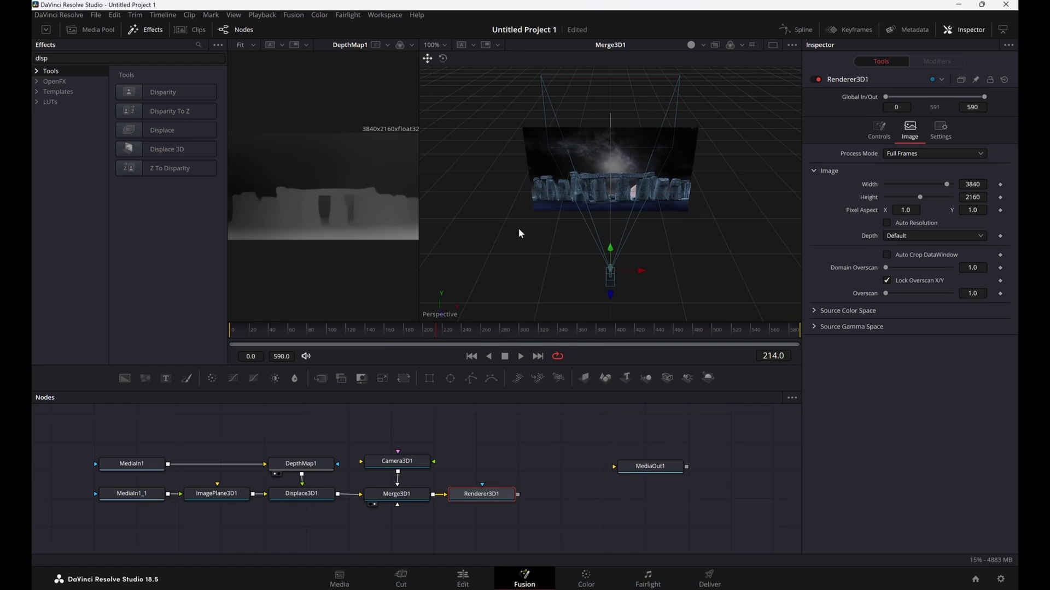
pyautogui.rightClick(496, 455)
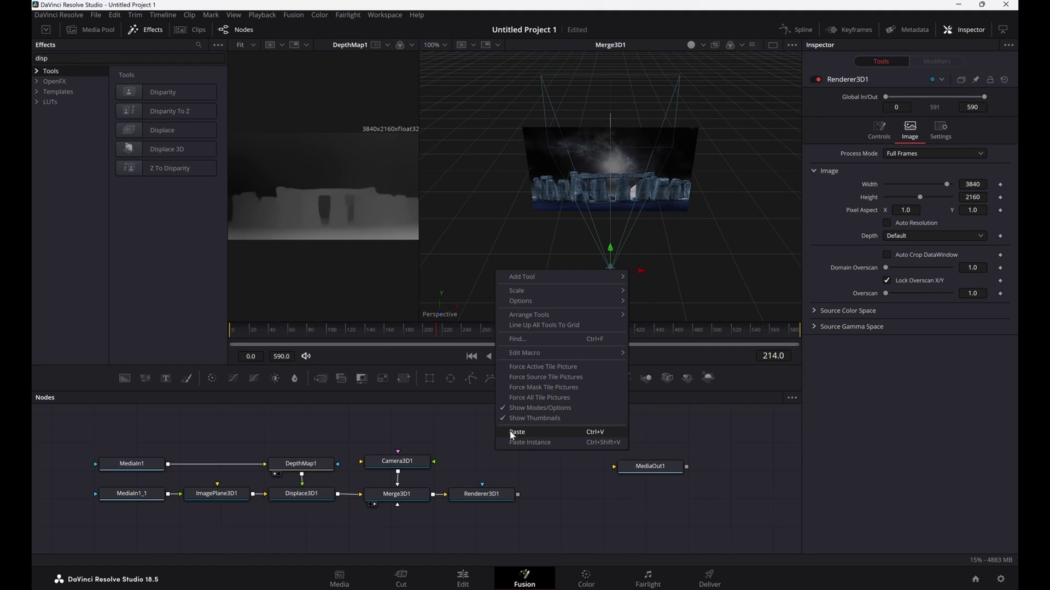
pyautogui.click(513, 432)
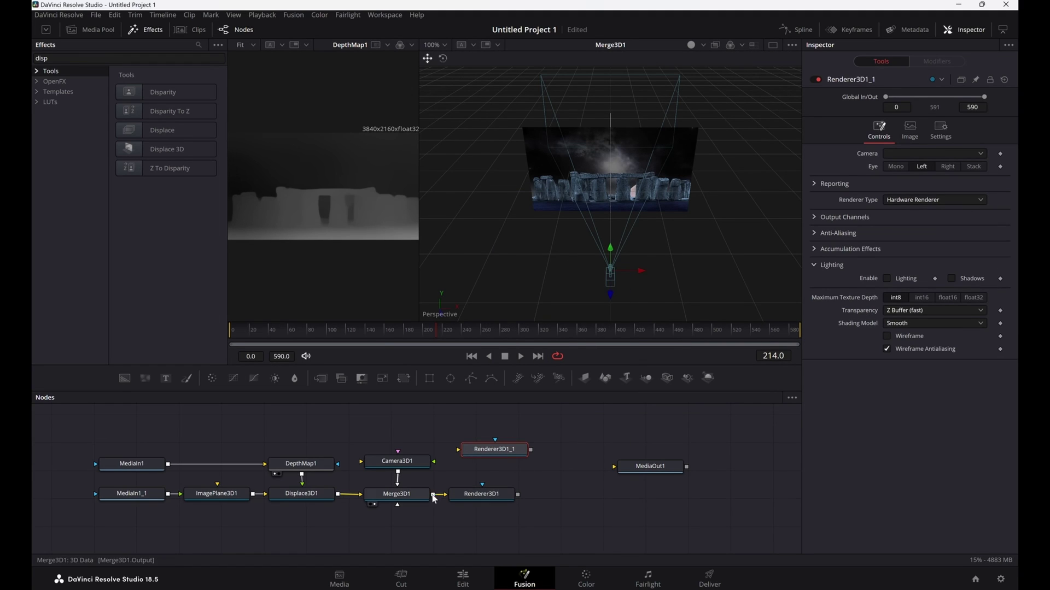
pyautogui.moveTo(433, 495); pyautogui.dragTo(458, 449)
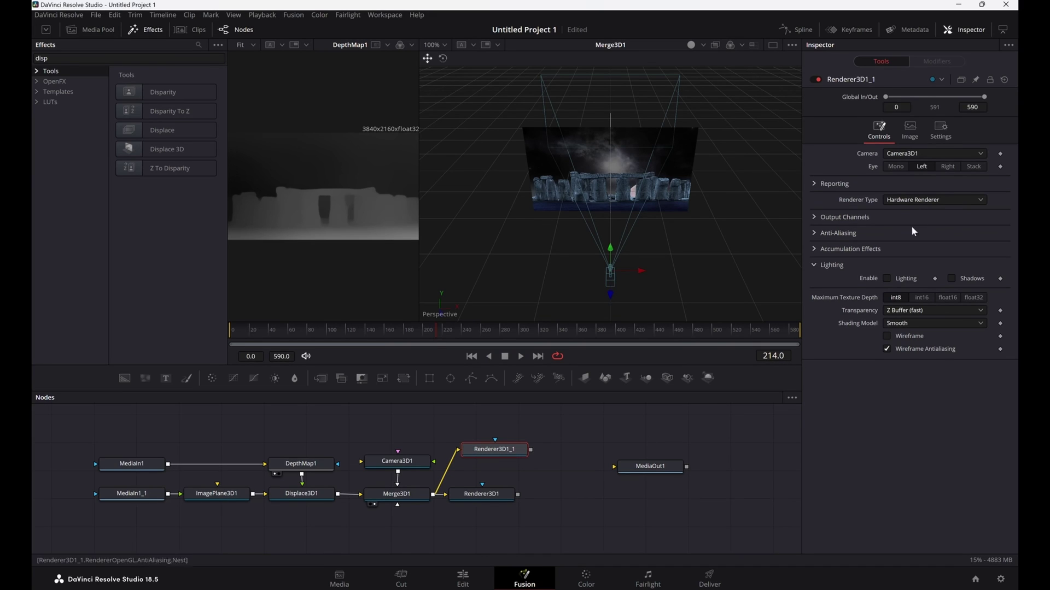
pyautogui.click(948, 166)
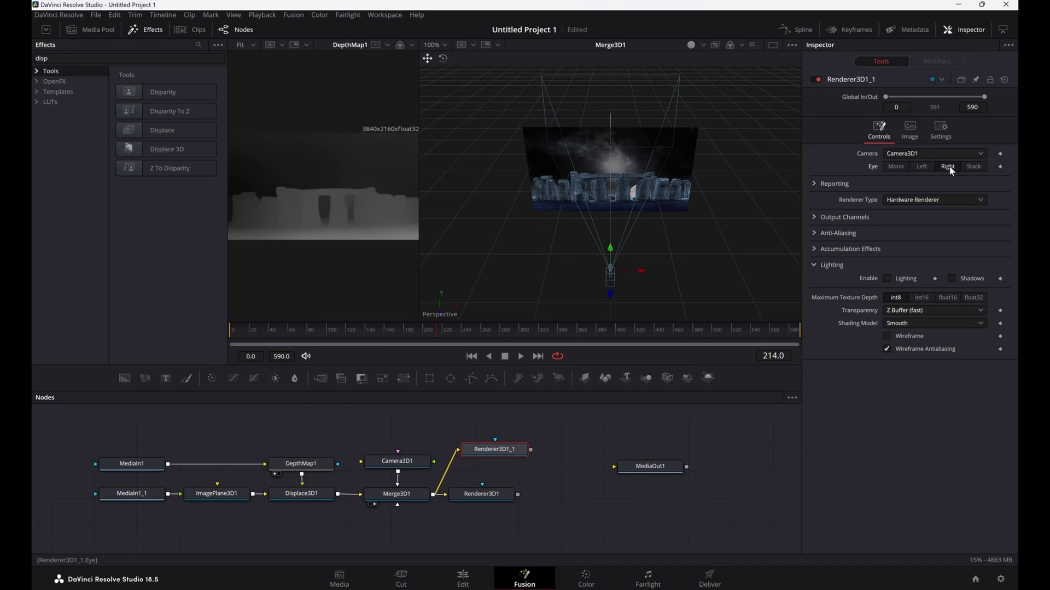
# Rename the right-eye renderer node Renderer3D1_1 as Renderer3DR.
pyautogui.rightClick(523, 456)
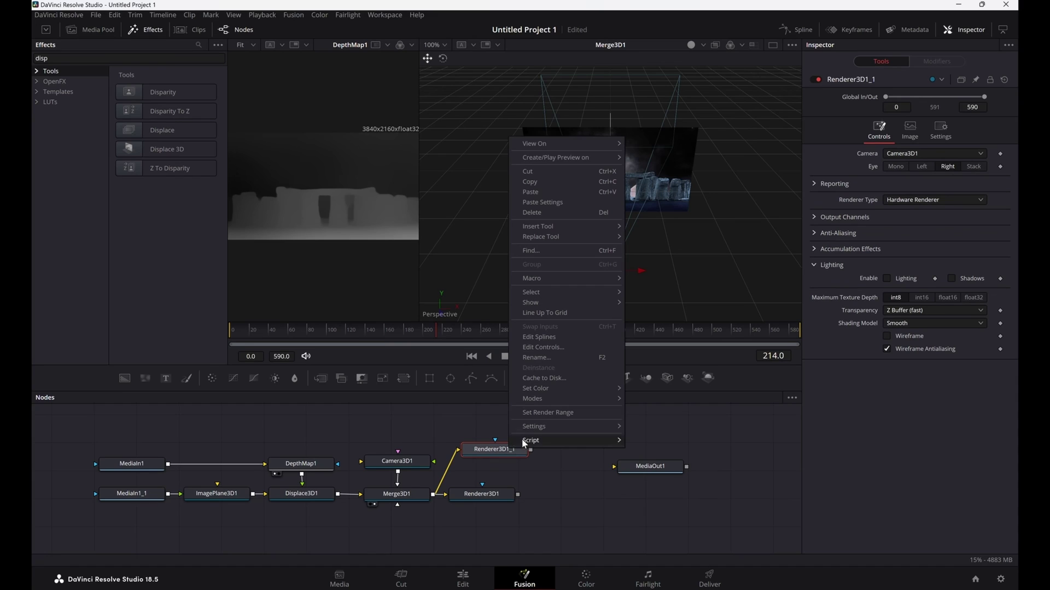
pyautogui.click(550, 356)
pyautogui.click(507, 285)
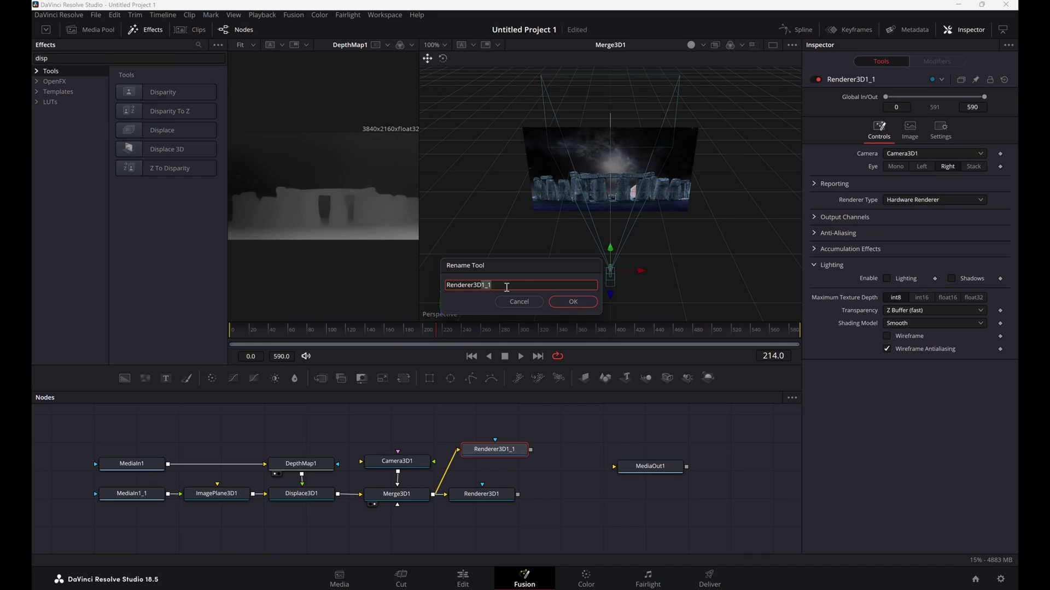
pyautogui.write('R')
pyautogui.click(567, 302)
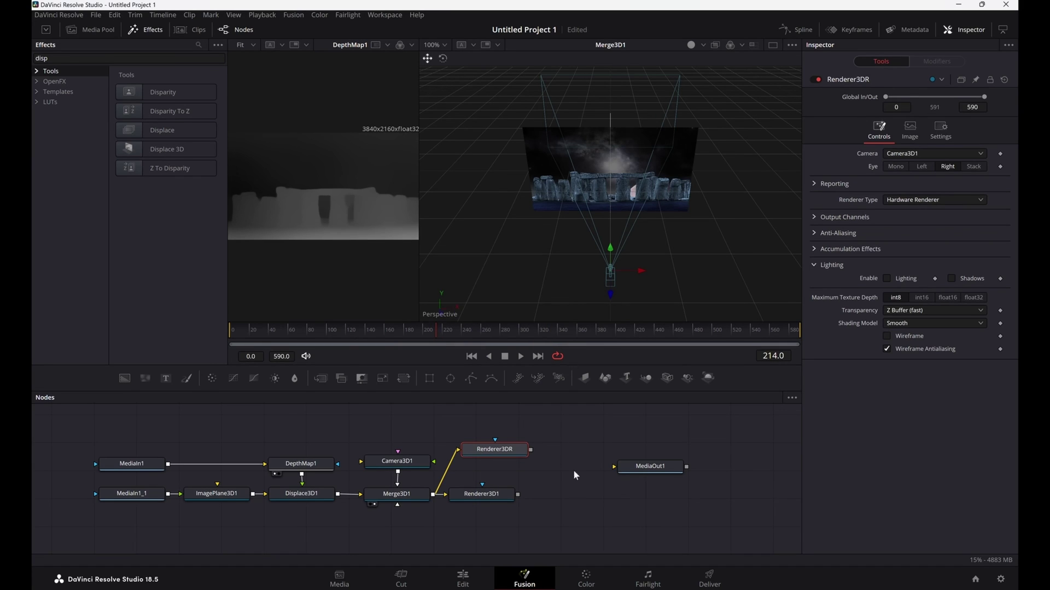
# Rename the left-eye renderer node Renderer3D1 as Renderer3DL.
pyautogui.rightClick(489, 499)
pyautogui.click(520, 402)
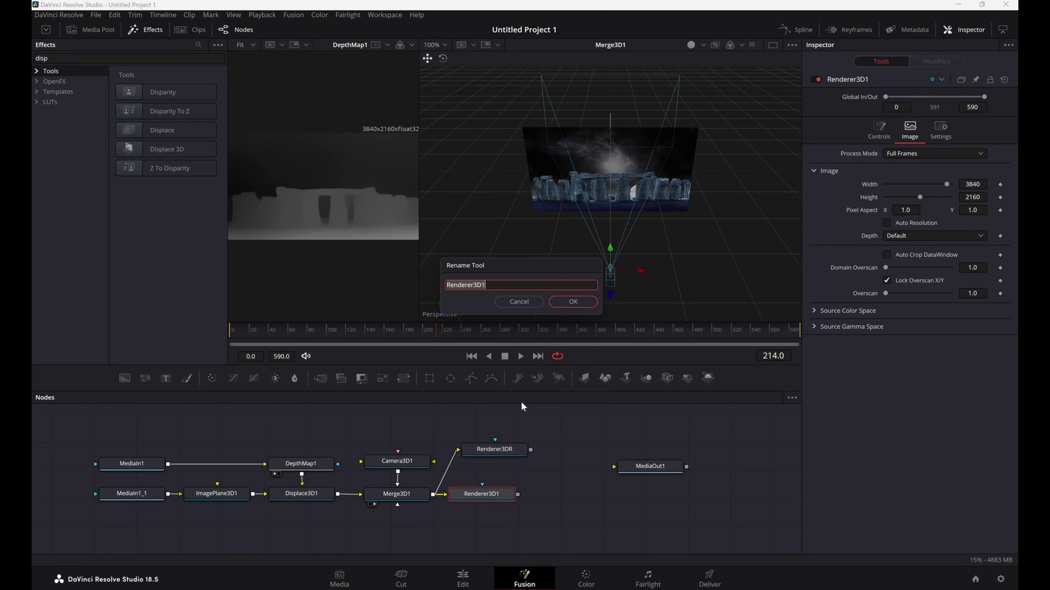
pyautogui.click(499, 285)
pyautogui.hotkey('shift', 'Left')
pyautogui.write('L')
pyautogui.click(572, 302)
# Line up Renderer3DL and Renderer3DR in one column of the node graph and check Renderer3DR's image settings.
pyautogui.moveTo(497, 495); pyautogui.dragTo(508, 496)
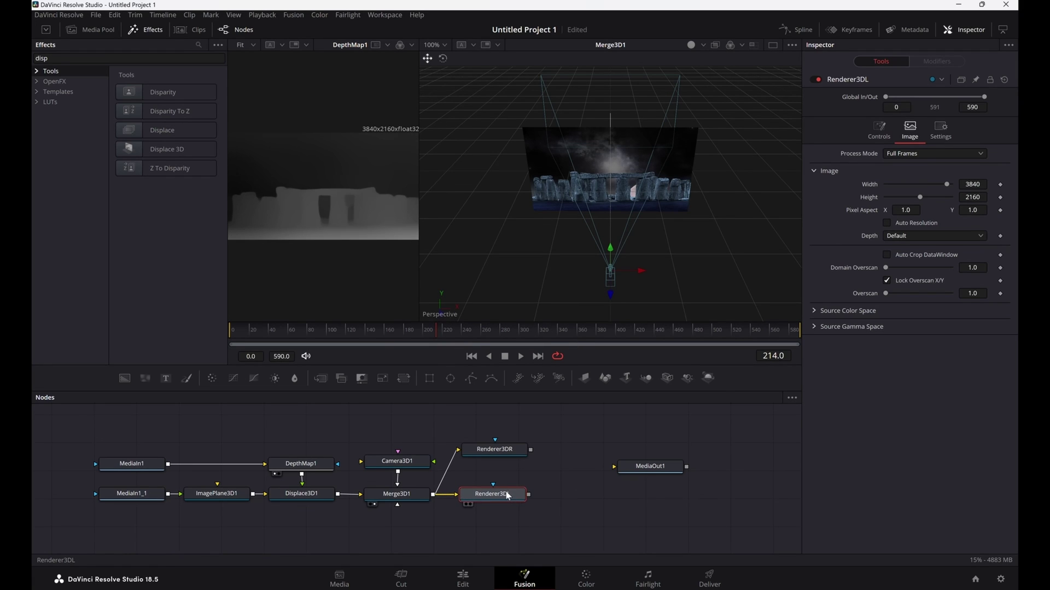
pyautogui.moveTo(509, 450); pyautogui.dragTo(510, 473)
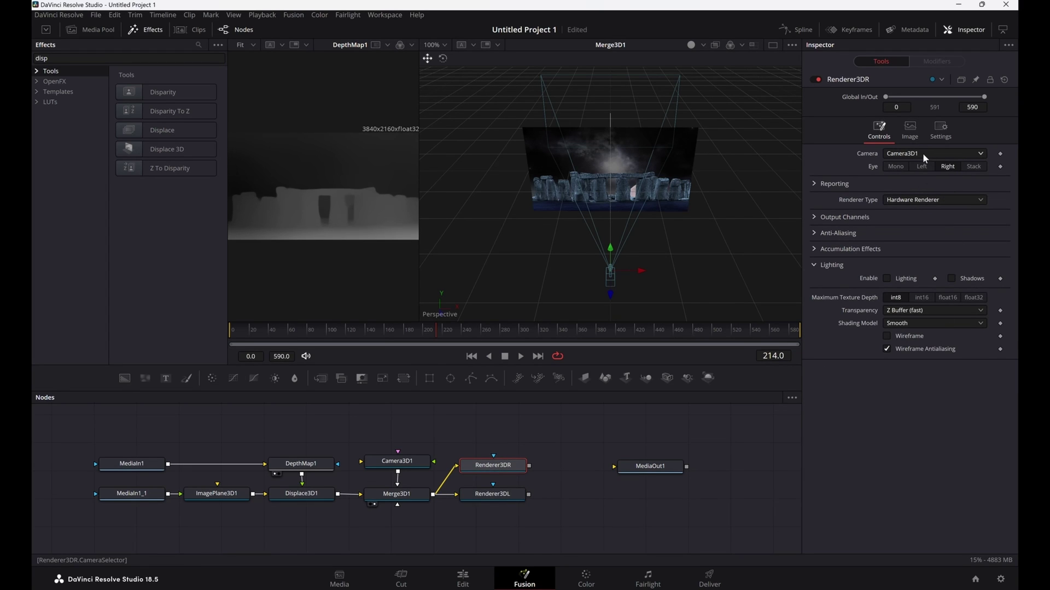
pyautogui.click(909, 130)
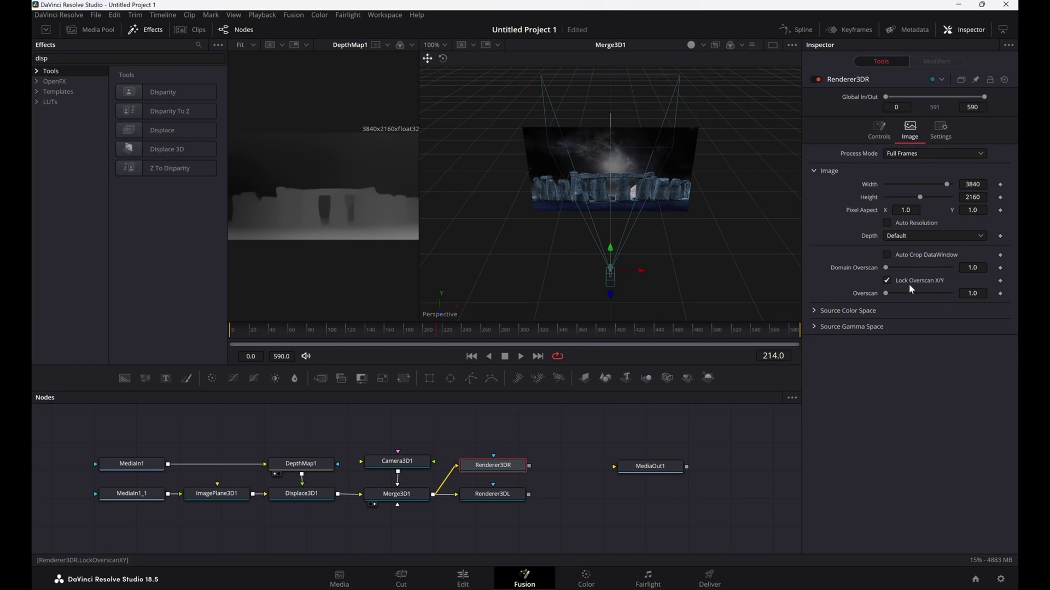
# Find the Combiner tool by searching for "comb" and add it after Renderer3DL.
pyautogui.moveTo(636, 467); pyautogui.dragTo(623, 489)
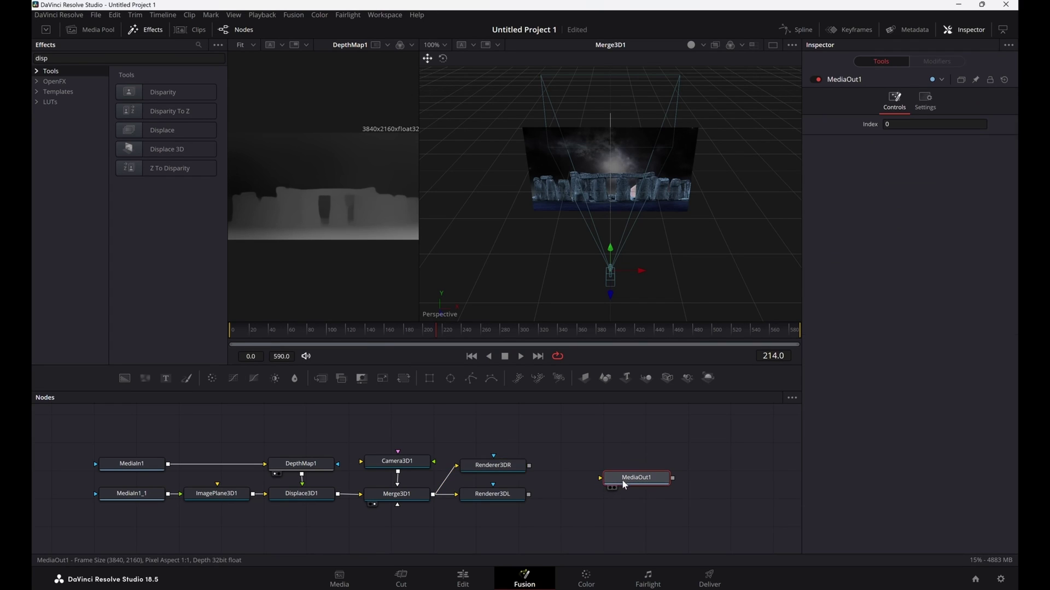
pyautogui.click(506, 499)
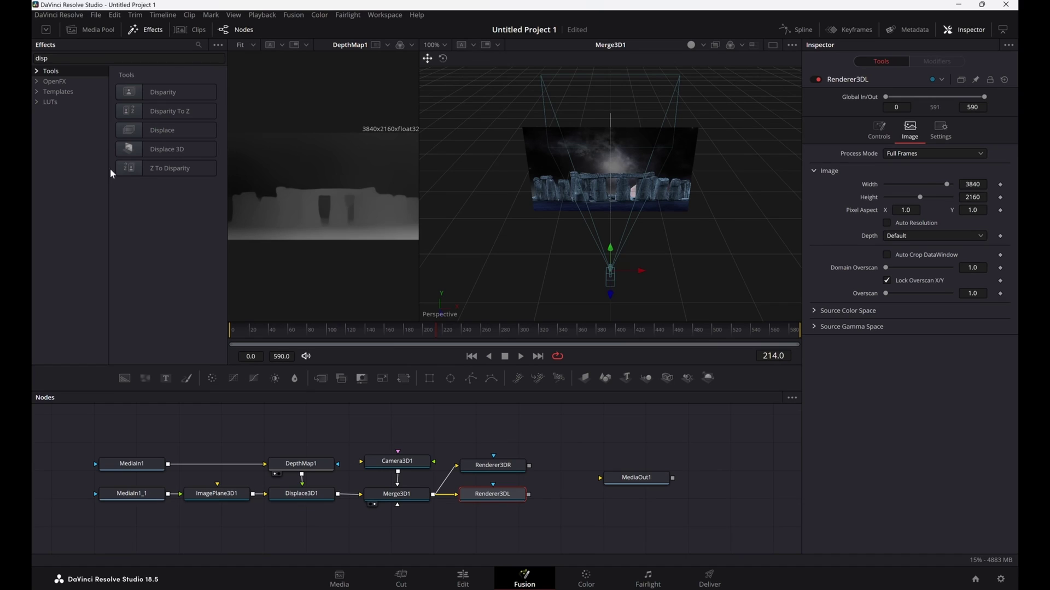
pyautogui.doubleClick(59, 57)
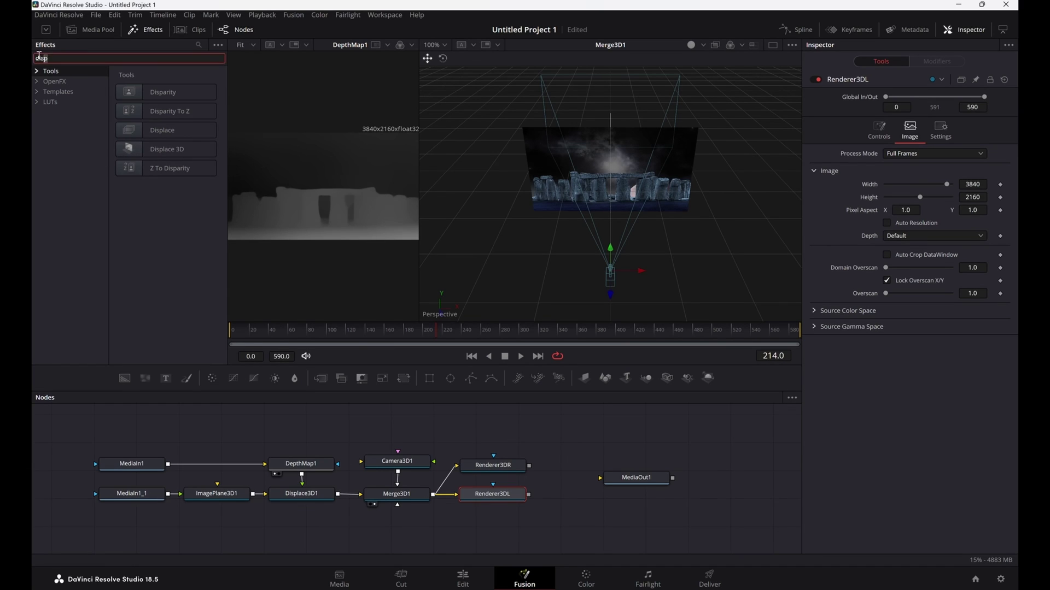
pyautogui.write('c')
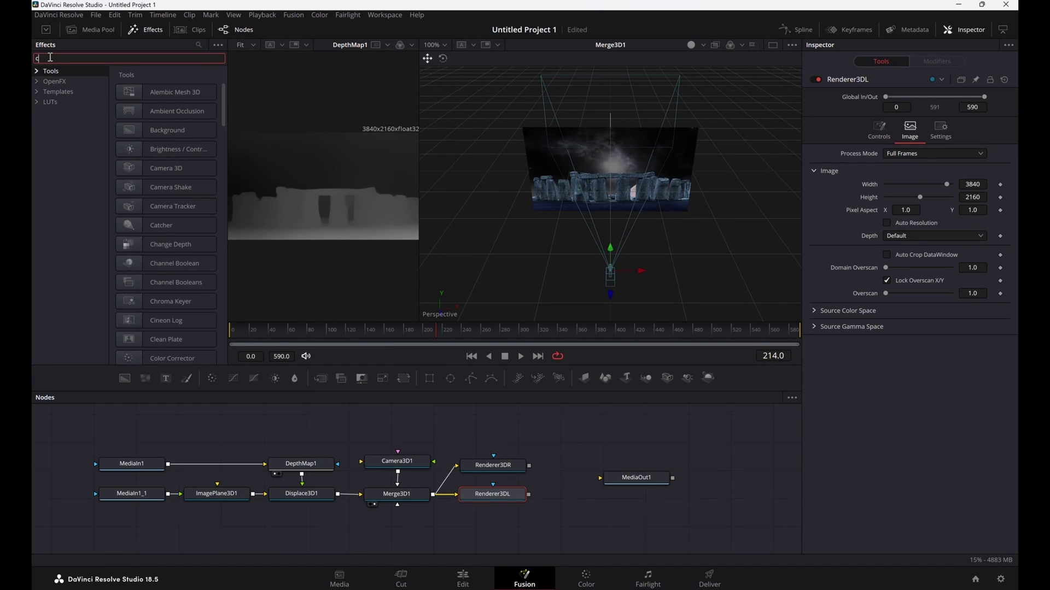
pyautogui.write('omb')
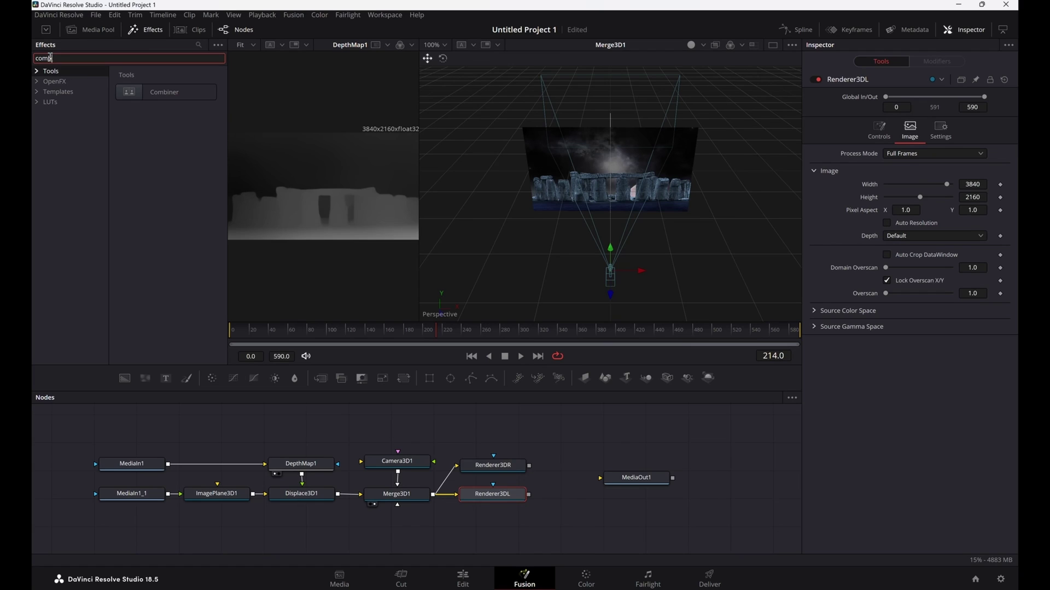
pyautogui.click(136, 93)
# Connect Renderer3DR to Combiner1's second input and feed Combiner1's output into MediaOut1.
pyautogui.moveTo(660, 483); pyautogui.dragTo(695, 482)
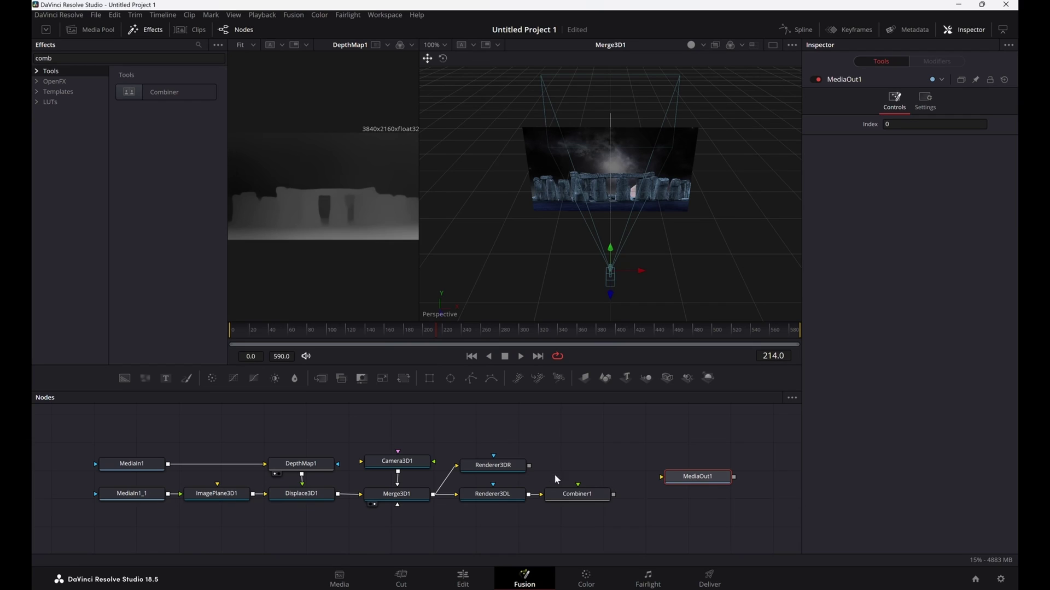
pyautogui.moveTo(530, 466); pyautogui.dragTo(584, 499)
pyautogui.moveTo(678, 485); pyautogui.dragTo(646, 487)
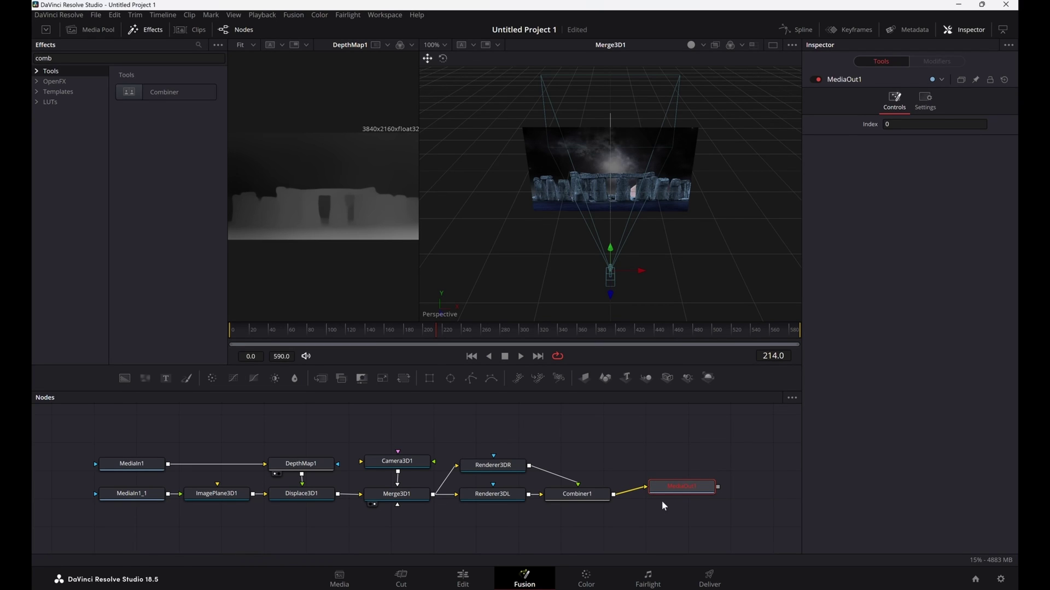
# Display MediaOut1 in place of Merge3D1, save the project and widen the MediaOut1 viewer.
pyautogui.click(660, 496)
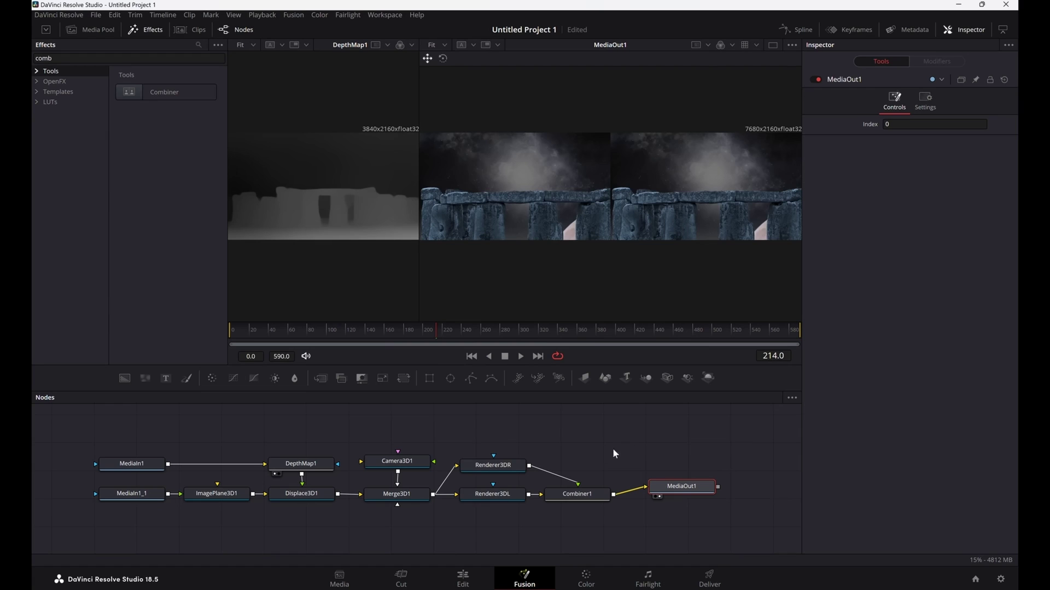
pyautogui.hotkey('ctrl', 's')
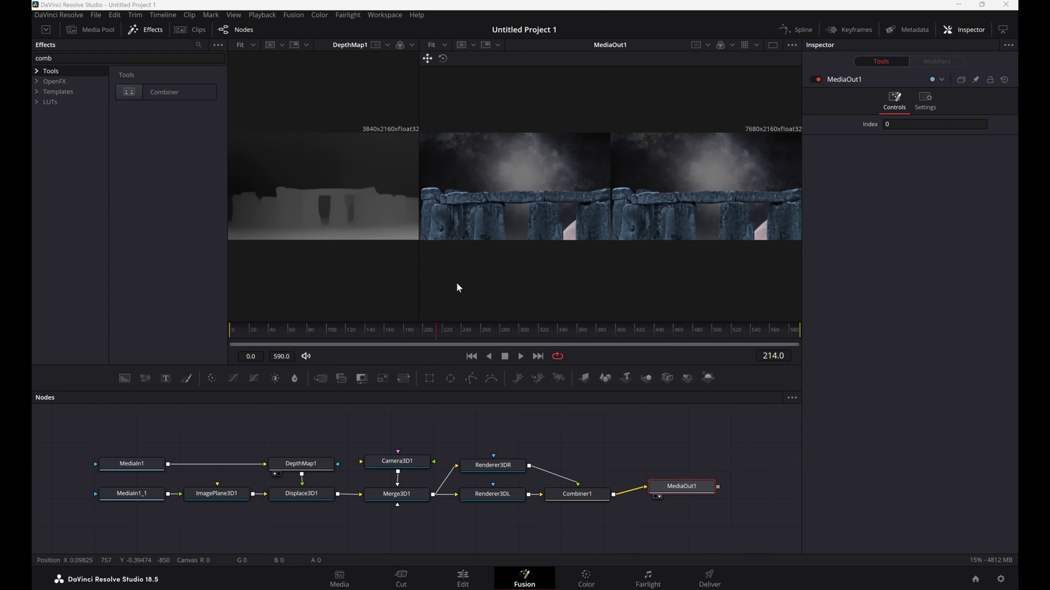
pyautogui.moveTo(420, 290); pyautogui.dragTo(352, 284)
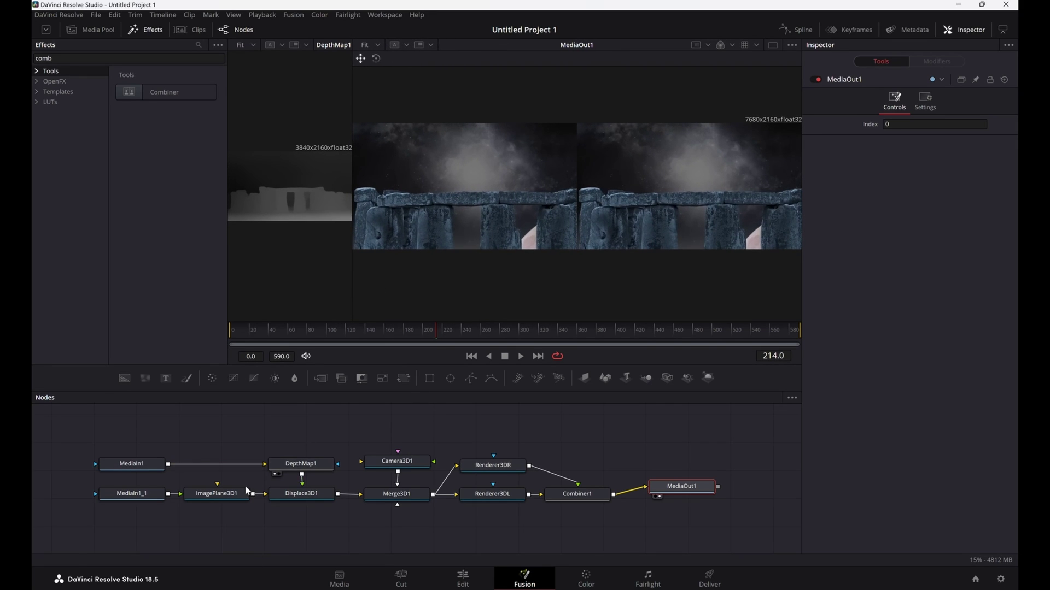
# Set ImagePlane3D1's subdivisions to 300.
pyautogui.click(207, 498)
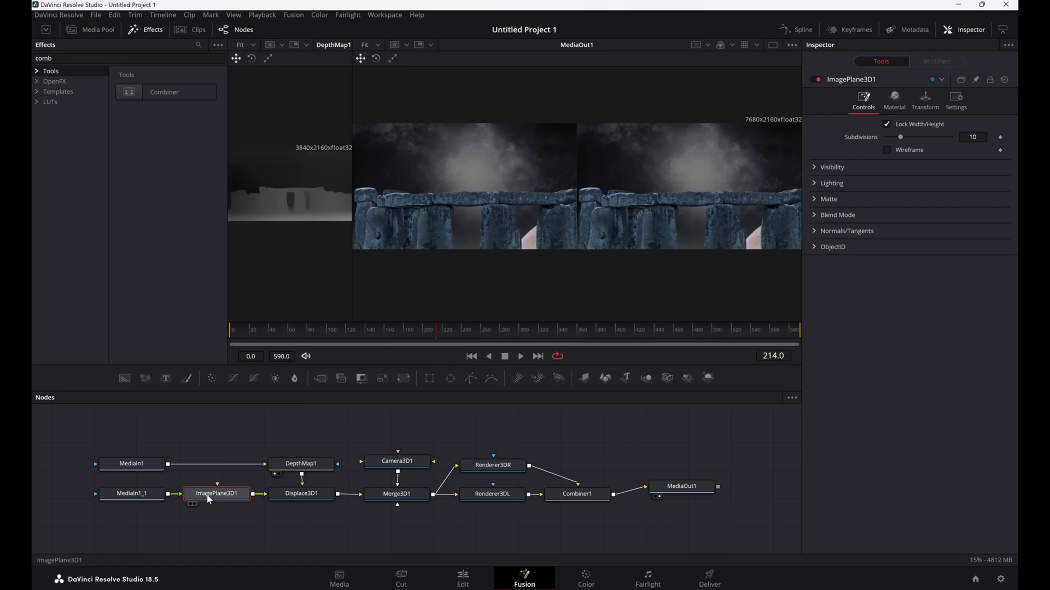
pyautogui.click(984, 137)
pyautogui.press('BackSpace')
pyautogui.press('BackSpace')
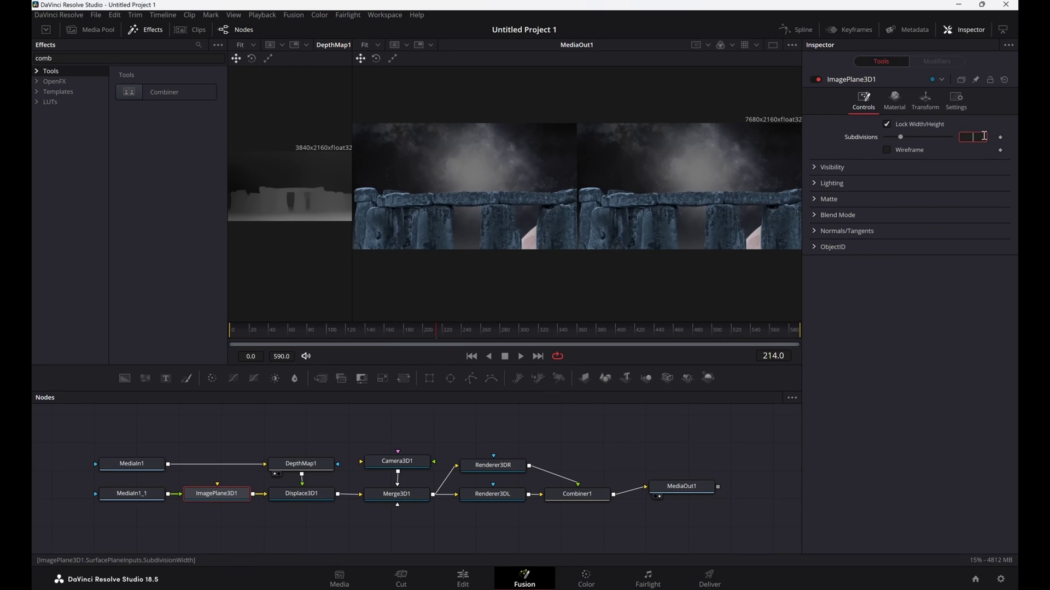
pyautogui.write('300')
pyautogui.click(318, 494)
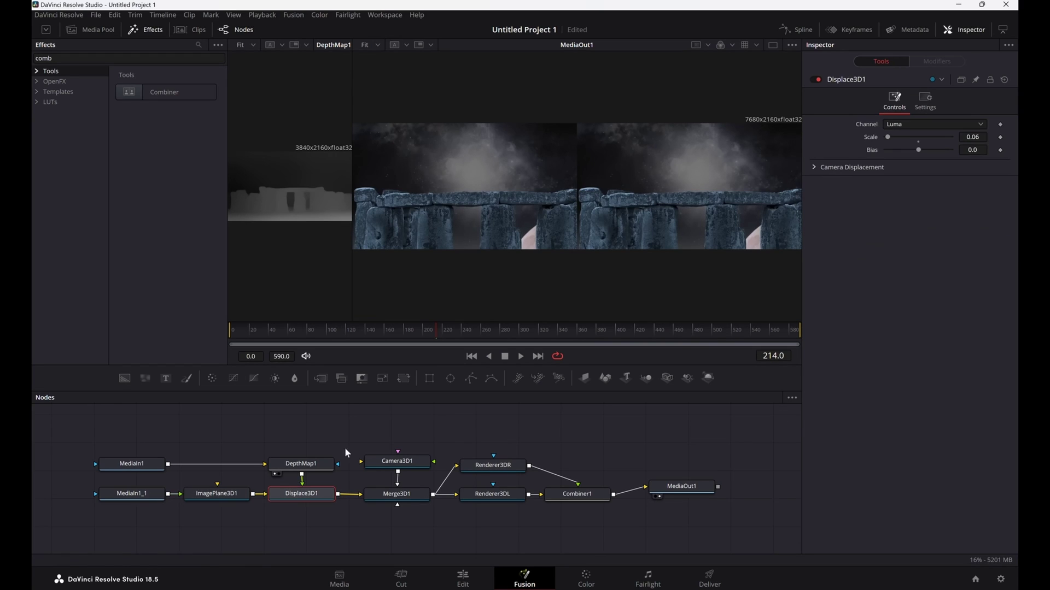
# Keep DepthMap1 at Better quality and enable Adjust Map Levels with Far Limit 0.1, Near Limit 0.9 and Gamma 0.8.
pyautogui.click(308, 466)
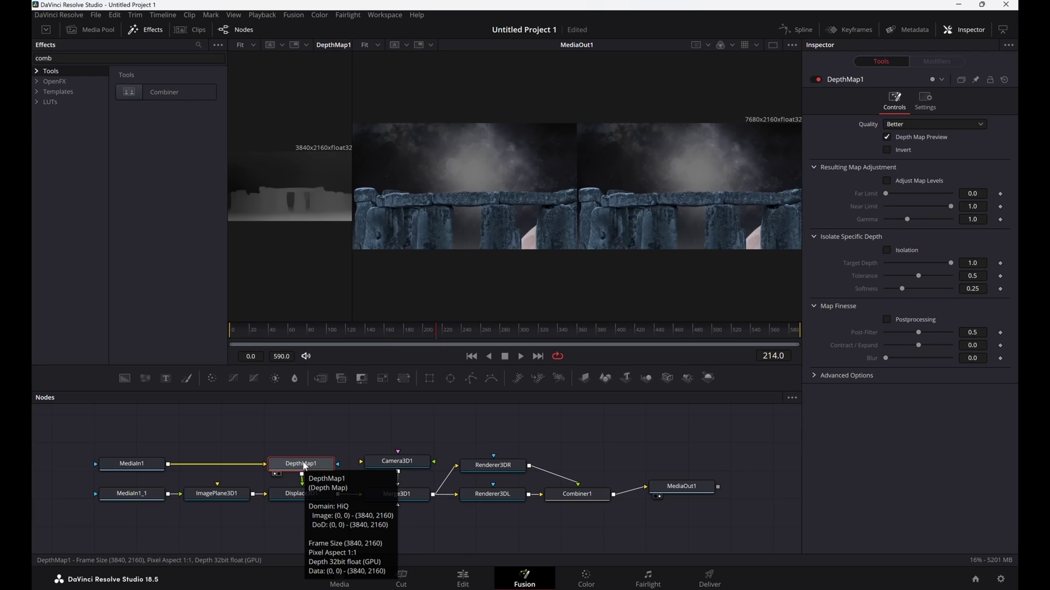
pyautogui.click(981, 124)
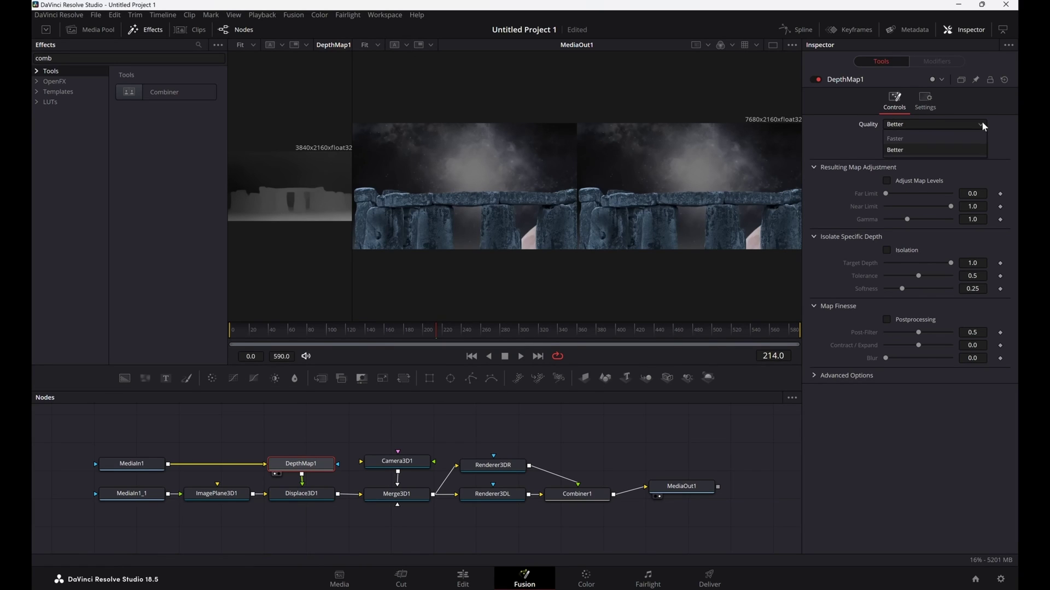
pyautogui.click(897, 152)
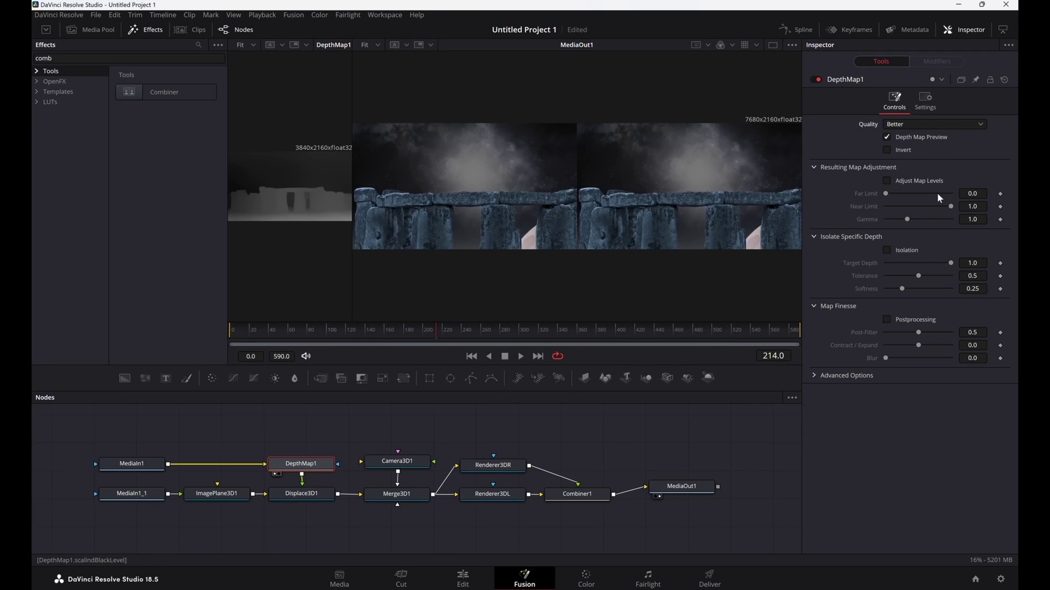
pyautogui.click(886, 181)
pyautogui.click(901, 194)
pyautogui.click(941, 206)
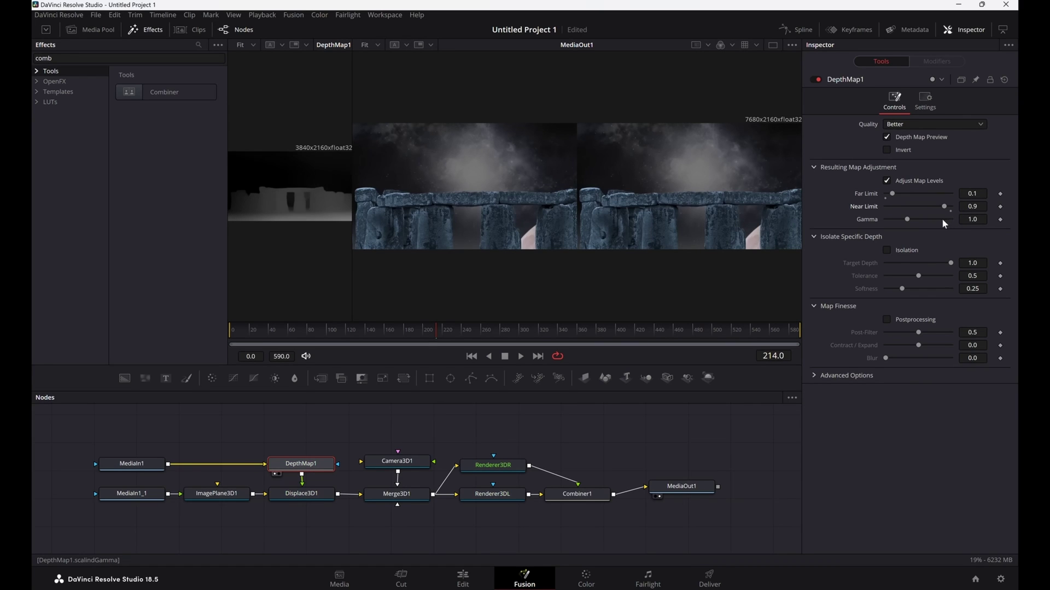
pyautogui.moveTo(907, 220); pyautogui.dragTo(894, 219)
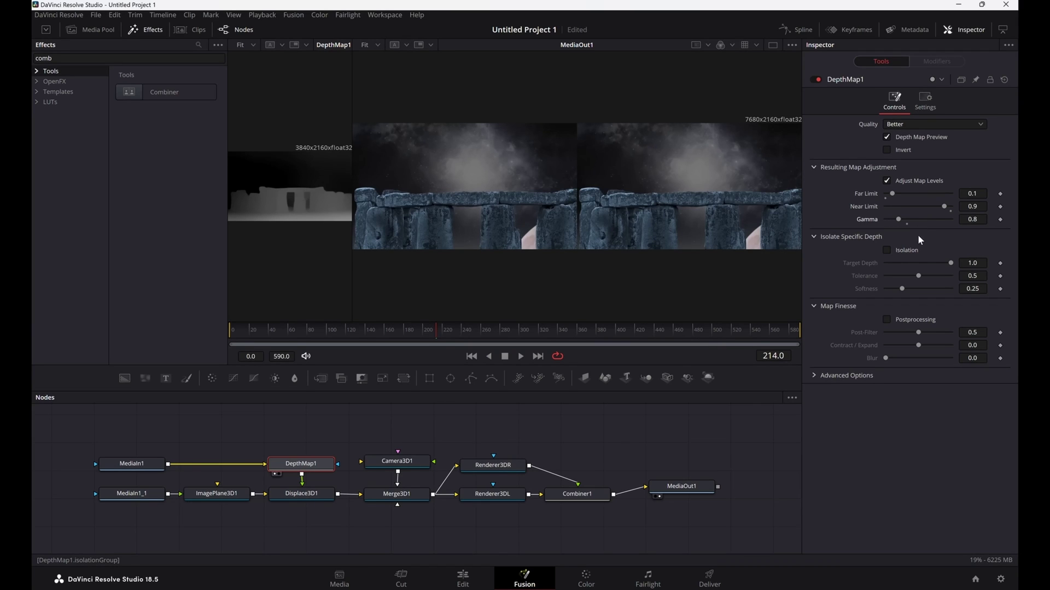
# Enable Isolation on DepthMap1 with Target Depth 0.9, Tolerance 0.7 and Softness 1.0.
pyautogui.click(887, 250)
pyautogui.scroll(-1, 917, 261)
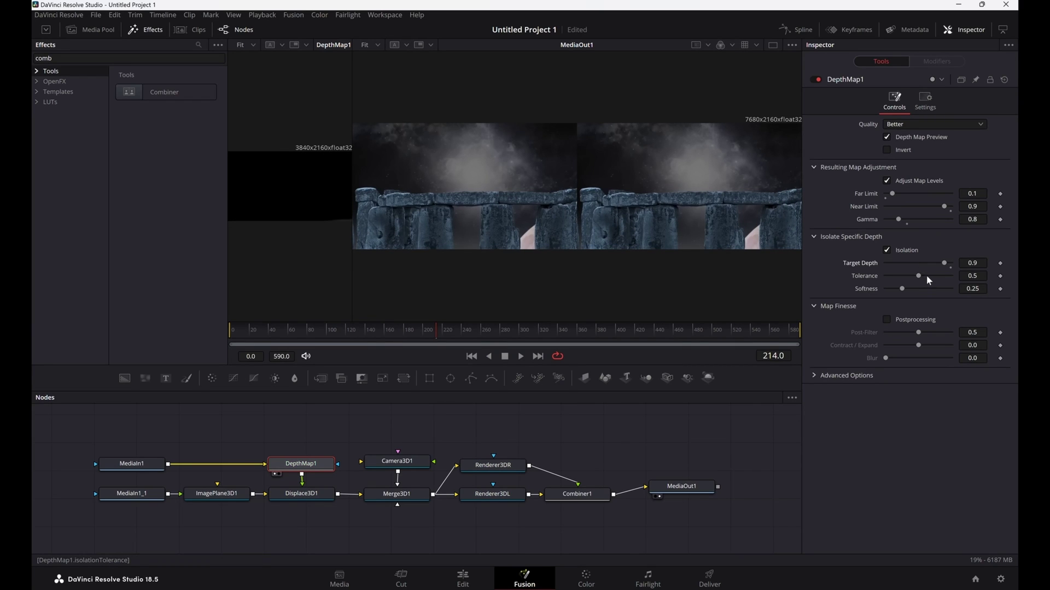
pyautogui.scroll(1, 930, 274)
pyautogui.scroll(1, 936, 280)
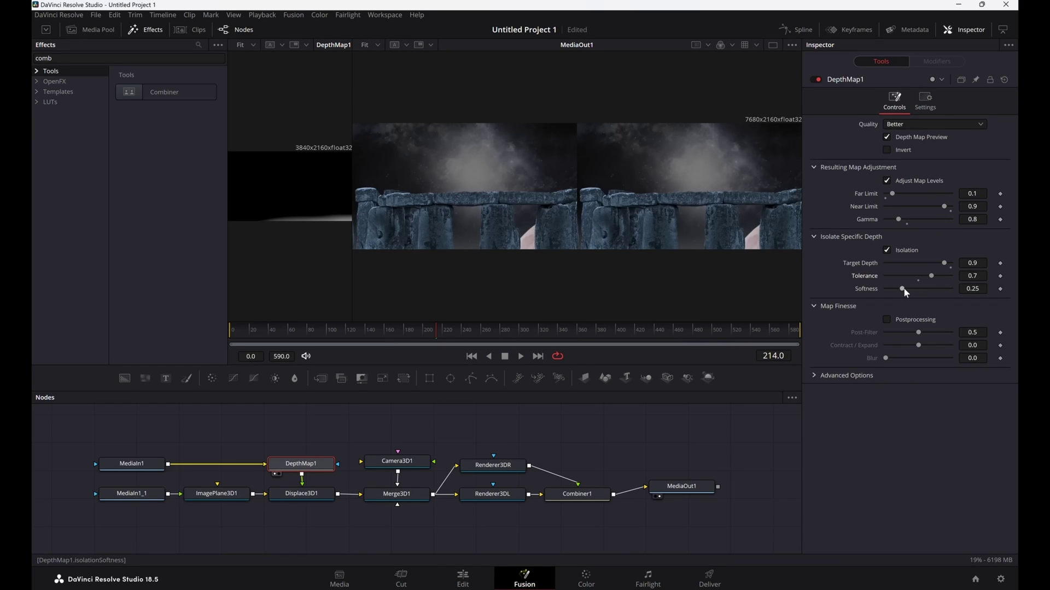
pyautogui.moveTo(941, 289); pyautogui.dragTo(946, 289)
# Enable Postprocessing in DepthMap1's Map Finesse settings and set the Blur to 0.54.
pyautogui.click(886, 320)
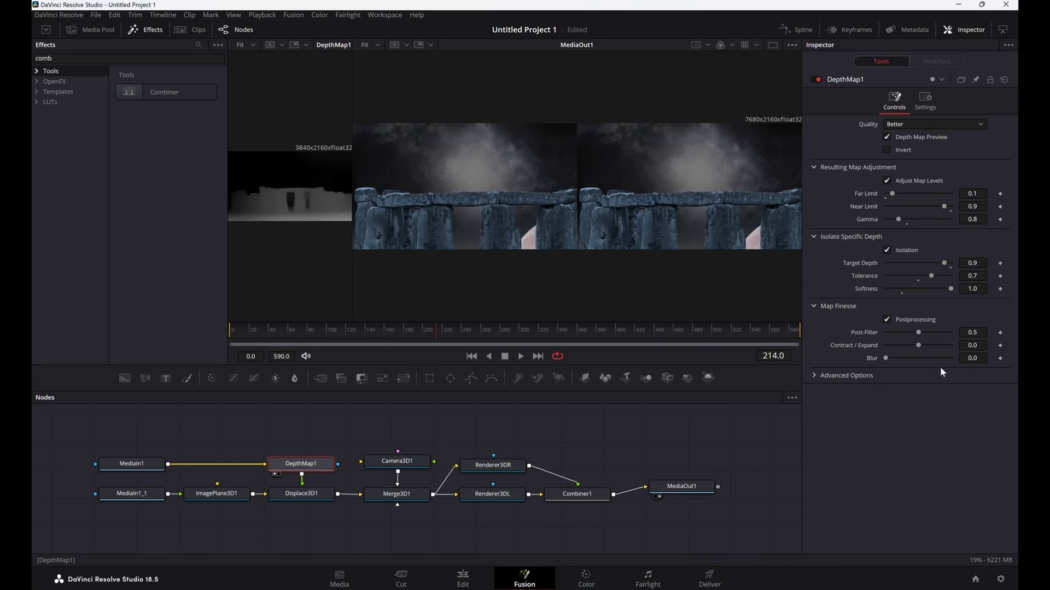
pyautogui.moveTo(887, 355); pyautogui.dragTo(900, 357)
pyautogui.click(920, 357)
pyautogui.moveTo(920, 359); pyautogui.dragTo(923, 363)
pyautogui.click(982, 359)
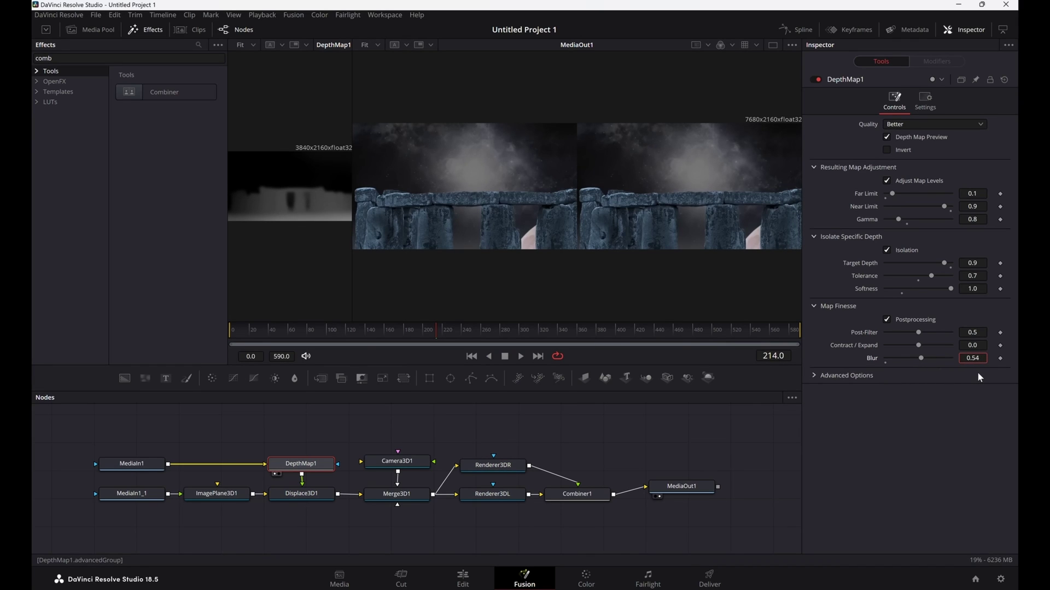
pyautogui.press('Return')
# Expand Camera3D1's Stereo settings and display the Merge3D1 scene in place of the depth map.
pyautogui.click(400, 463)
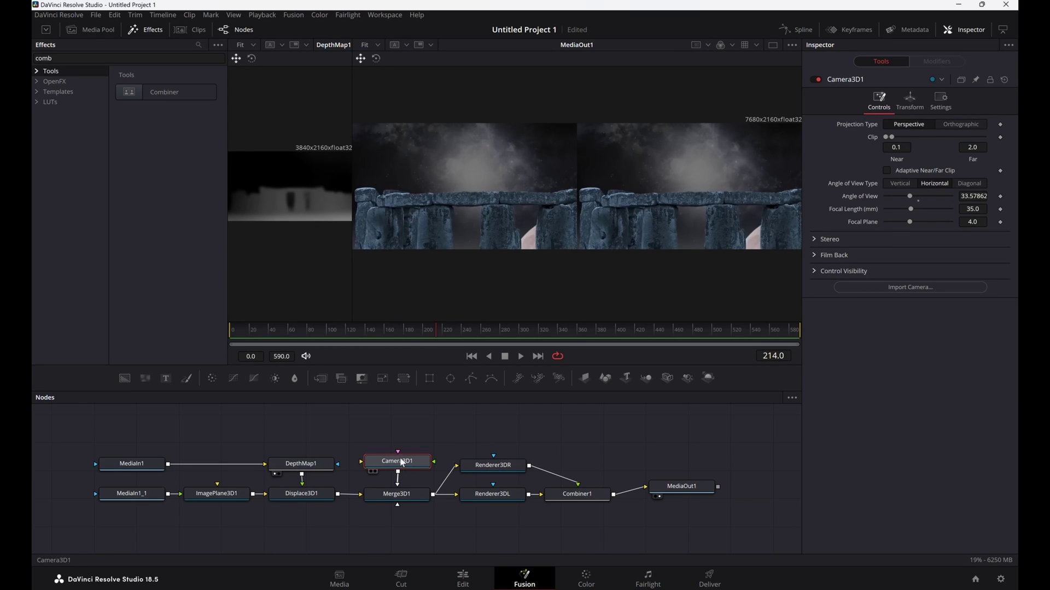
pyautogui.click(815, 239)
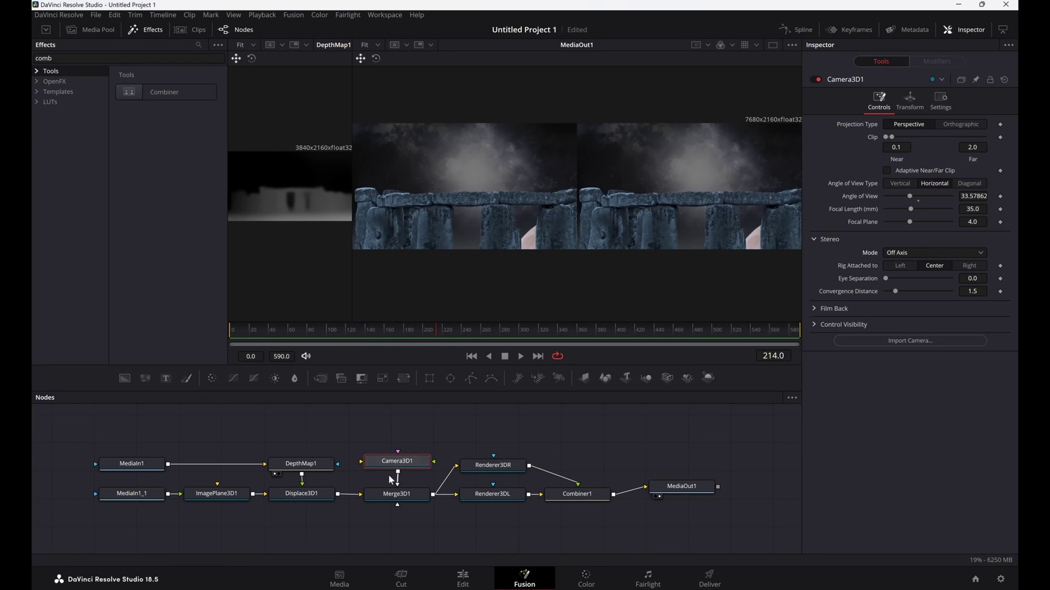
pyautogui.click(372, 473)
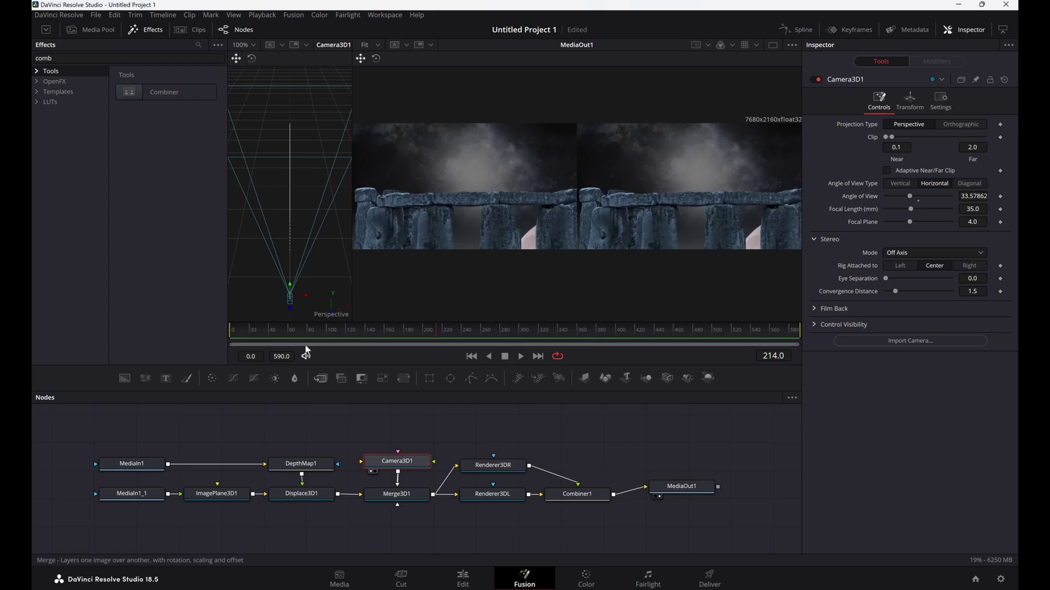
pyautogui.scroll(3, 293, 253)
pyautogui.scroll(5, 293, 255)
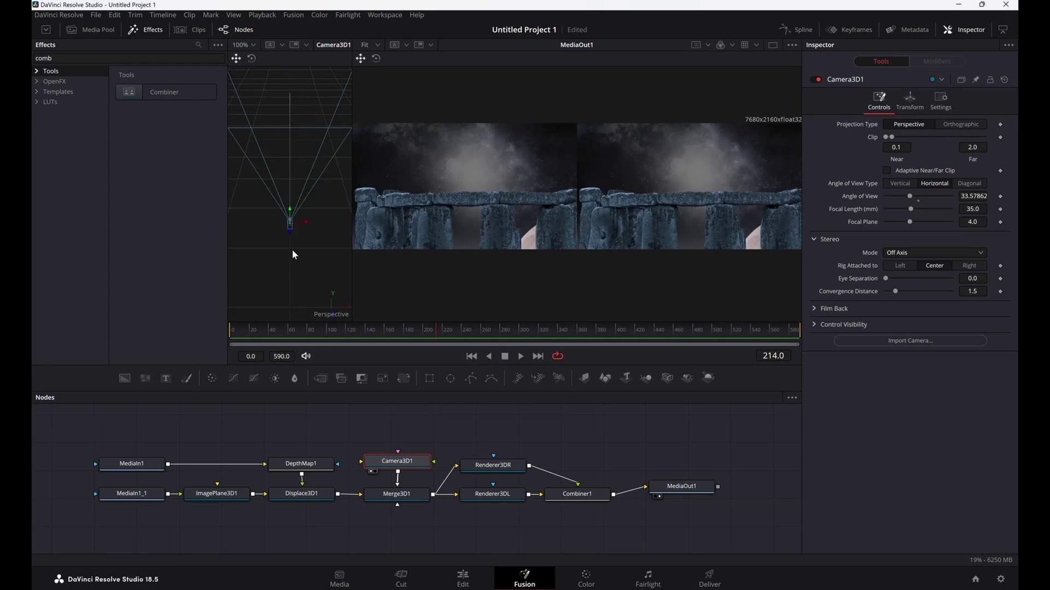
pyautogui.moveTo(399, 502)
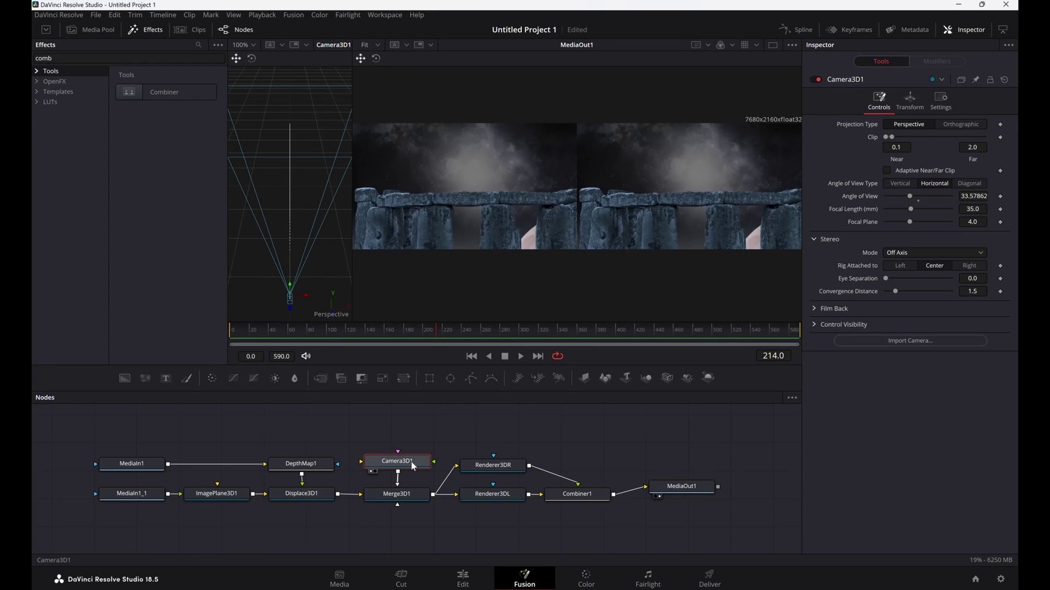
pyautogui.click(371, 504)
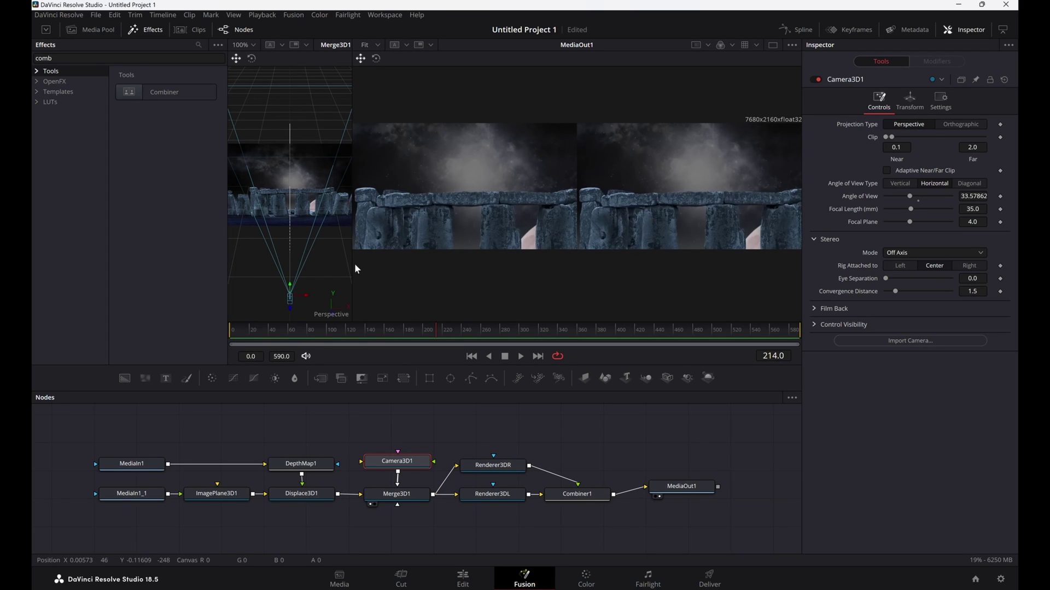
# Move Camera3D1 back from the image plane in the 3D view until the full picture fits both stereo frames.
pyautogui.moveTo(352, 264); pyautogui.dragTo(430, 272)
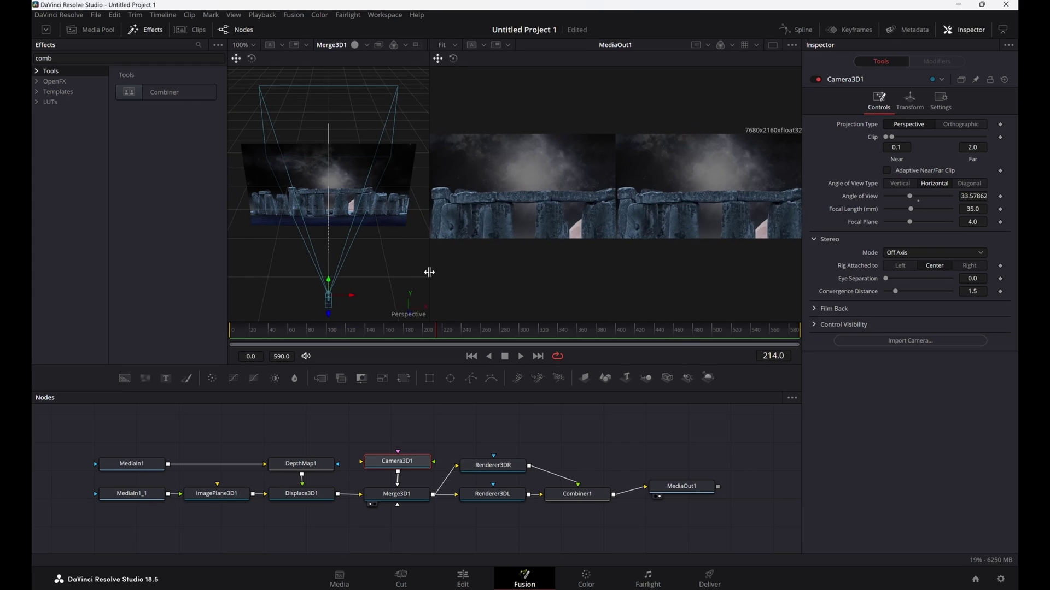
pyautogui.scroll(-5, 354, 258)
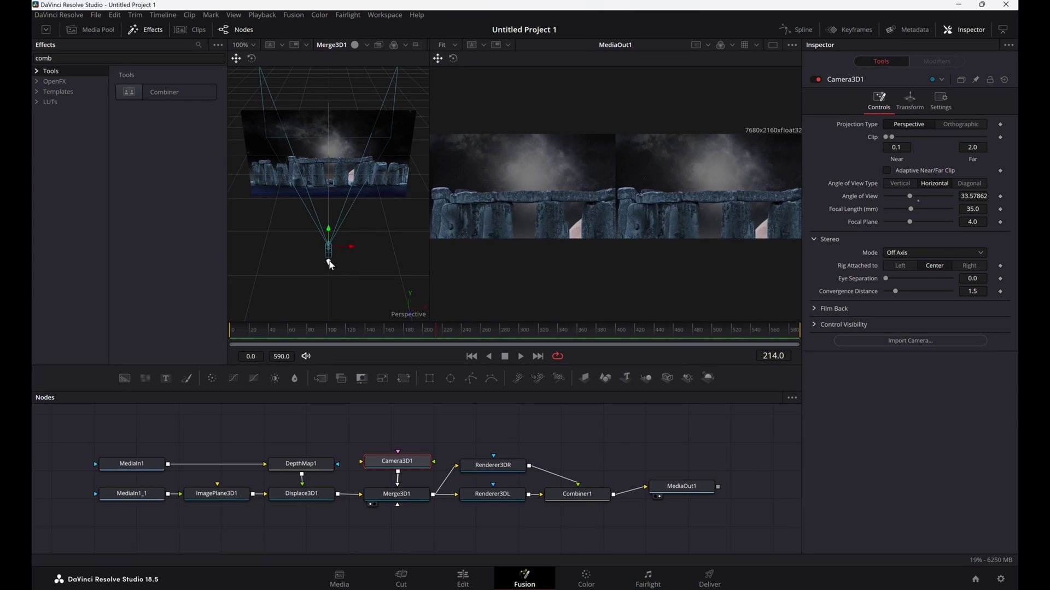
pyautogui.moveTo(328, 263); pyautogui.dragTo(328, 312)
pyautogui.scroll(-2, 356, 278)
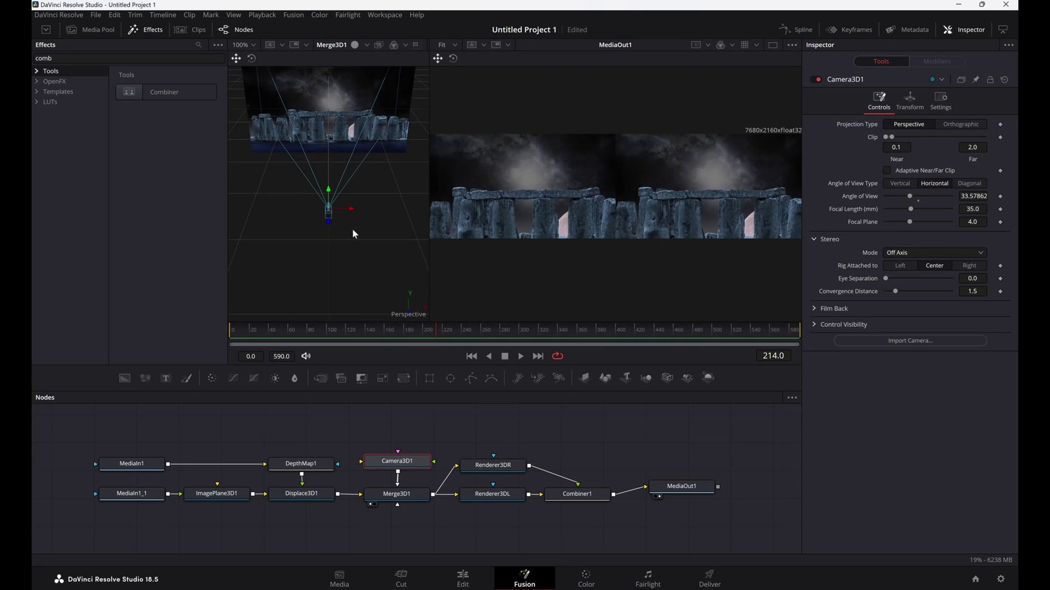
pyautogui.moveTo(332, 221); pyautogui.dragTo(325, 306)
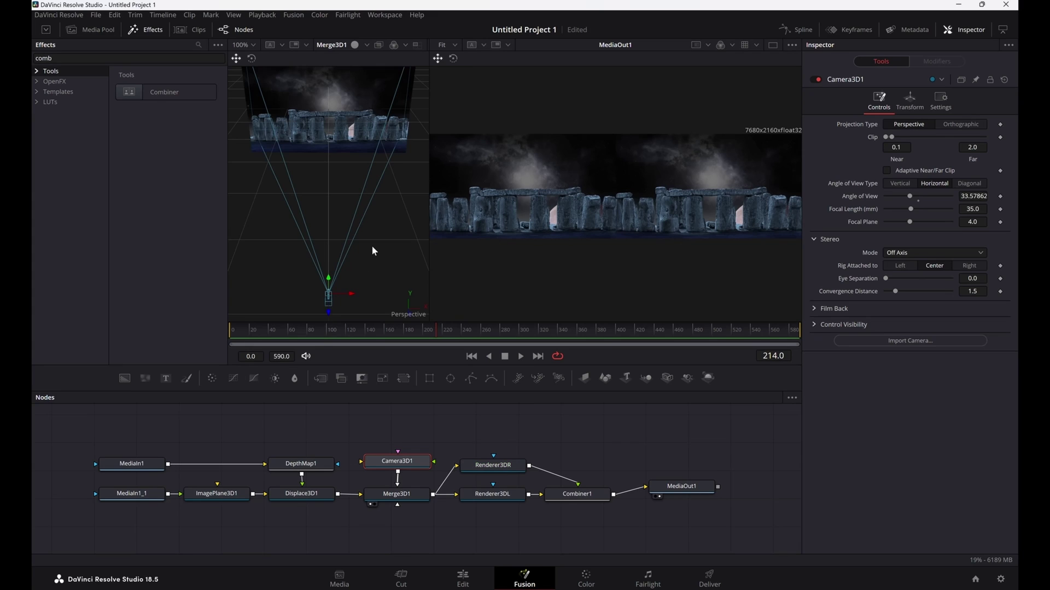
pyautogui.scroll(-3, 373, 251)
pyautogui.moveTo(329, 230); pyautogui.dragTo(327, 314)
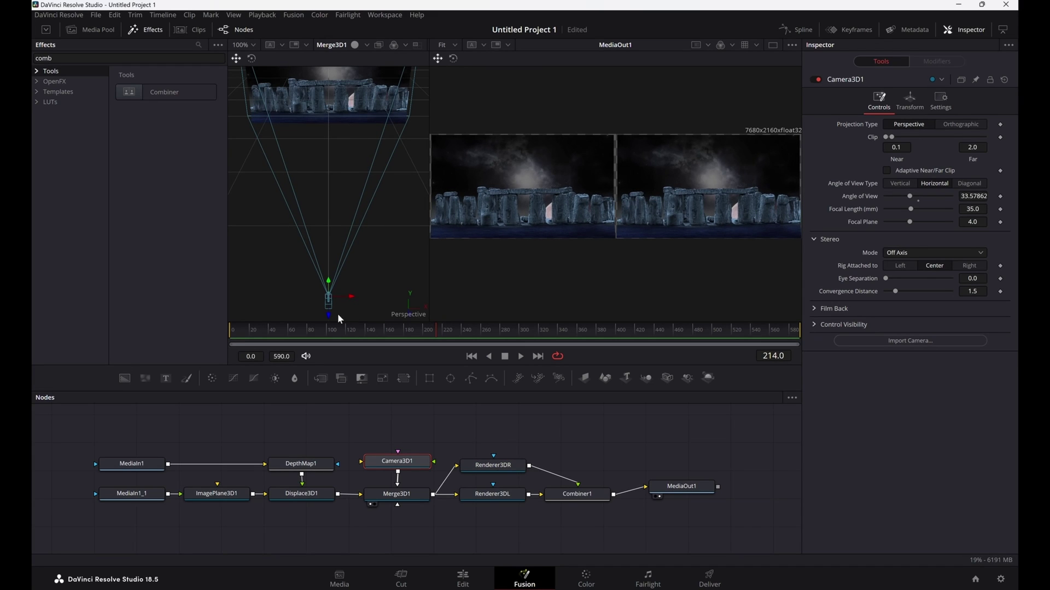
pyautogui.moveTo(329, 315); pyautogui.dragTo(327, 307)
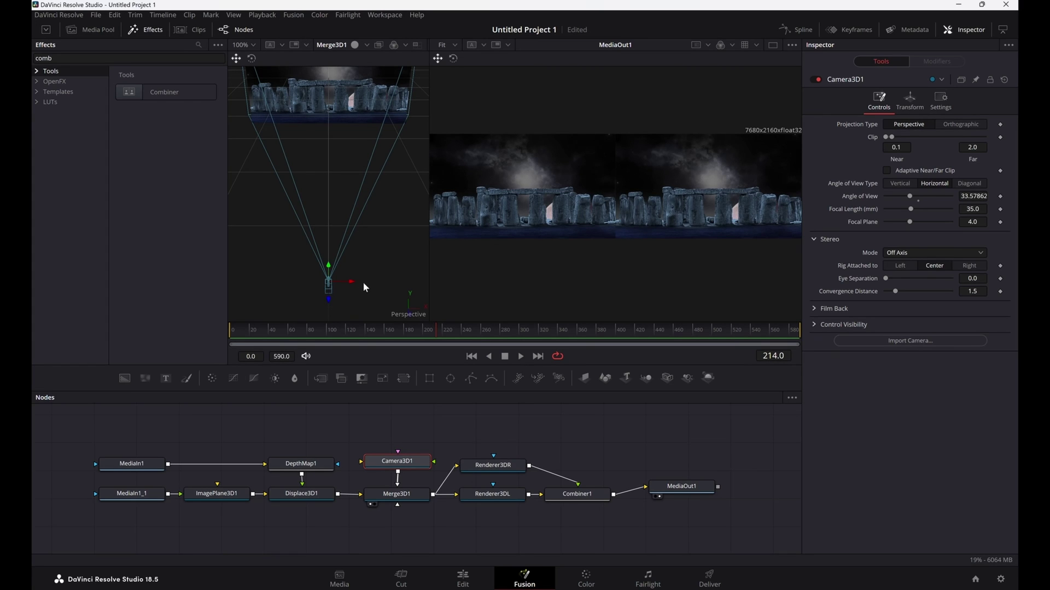
# Set Camera3D1's stereo Eye Separation to 0.25.
pyautogui.moveTo(885, 279); pyautogui.dragTo(896, 285)
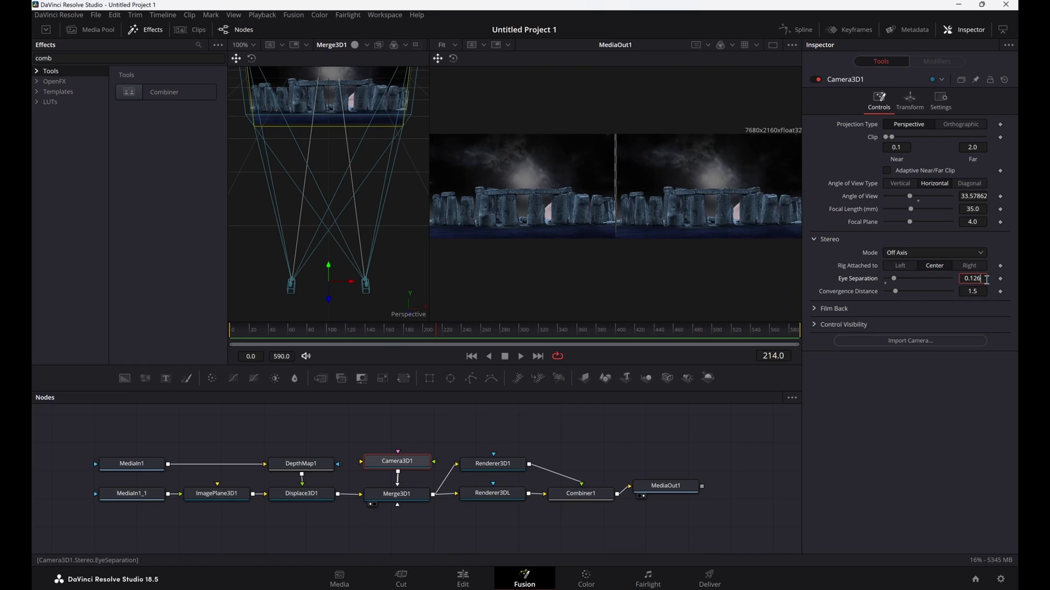
pyautogui.click(987, 279)
pyautogui.write('0.25')
pyautogui.press('Tab')
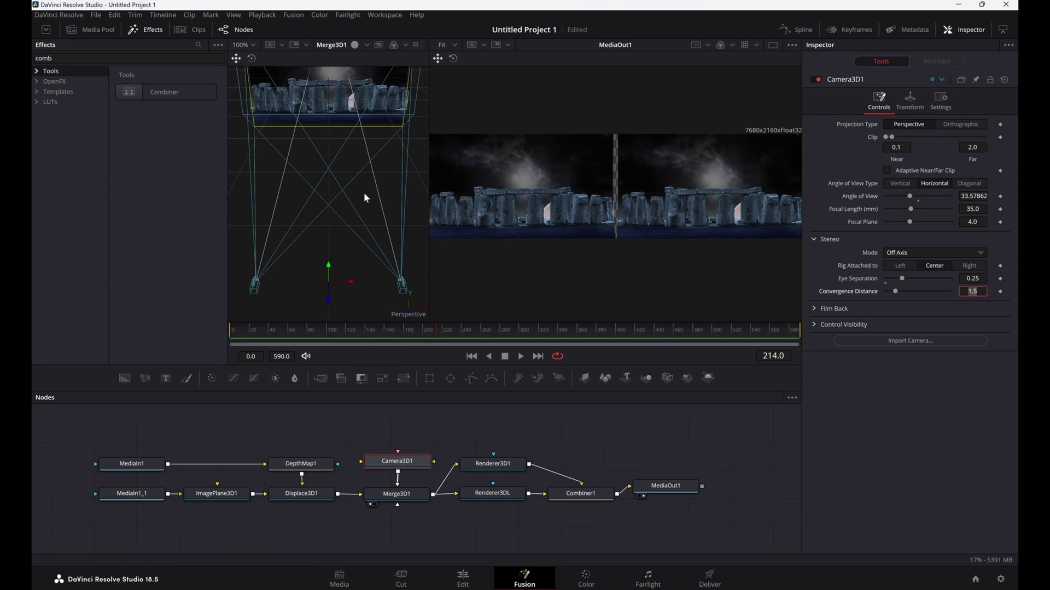
# Show the Merge3D1 scene at 50% and nudge Camera3D1 slightly forward to close the gap between the two images.
pyautogui.scroll(3, 363, 191)
pyautogui.scroll(-2, 363, 193)
pyautogui.click(252, 45)
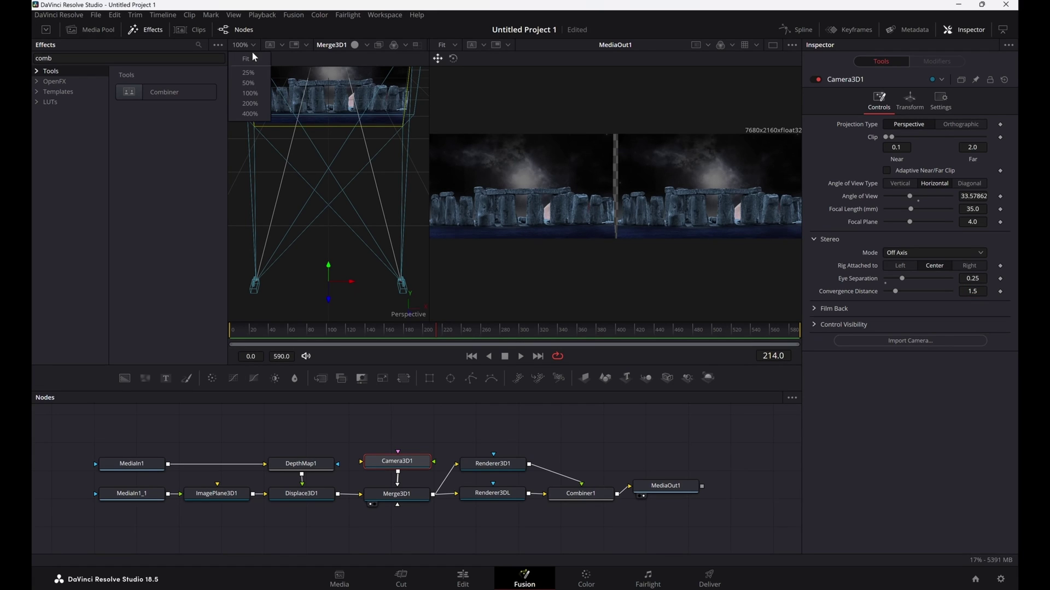
pyautogui.click(251, 85)
pyautogui.moveTo(386, 198); pyautogui.dragTo(385, 202)
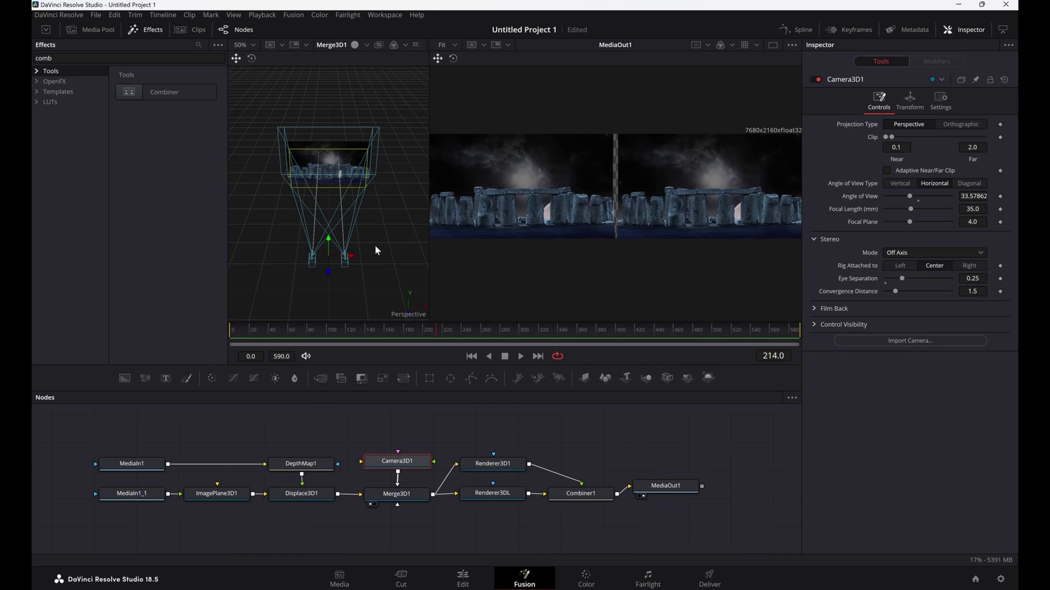
pyautogui.moveTo(328, 273); pyautogui.dragTo(328, 270)
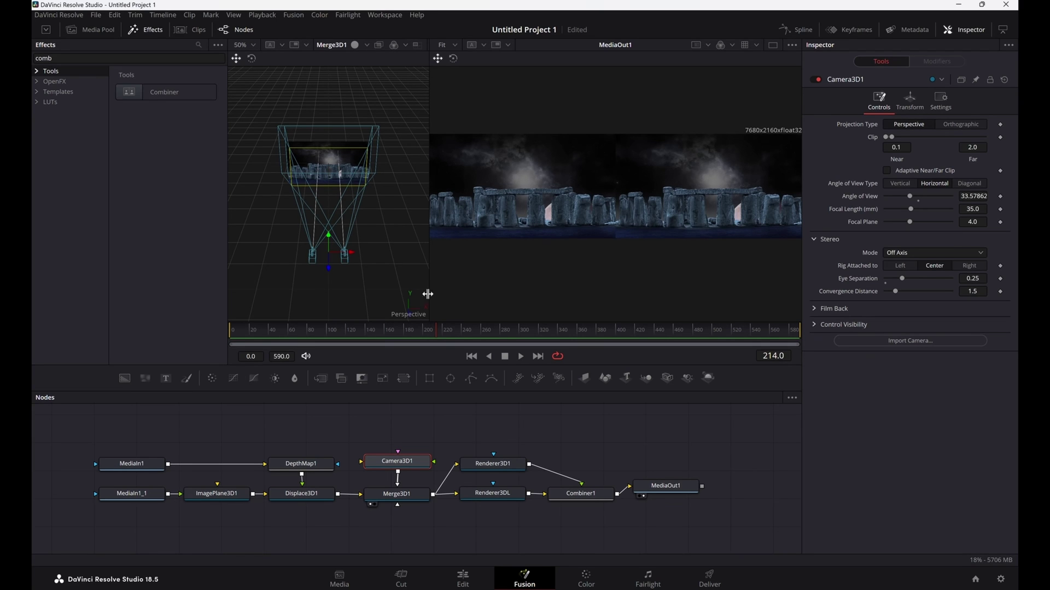
# Shift the MediaOut1 node slightly away from Combiner1 and display DepthMap1 beside a widened MediaOut1 view.
pyautogui.moveTo(429, 286); pyautogui.dragTo(328, 276)
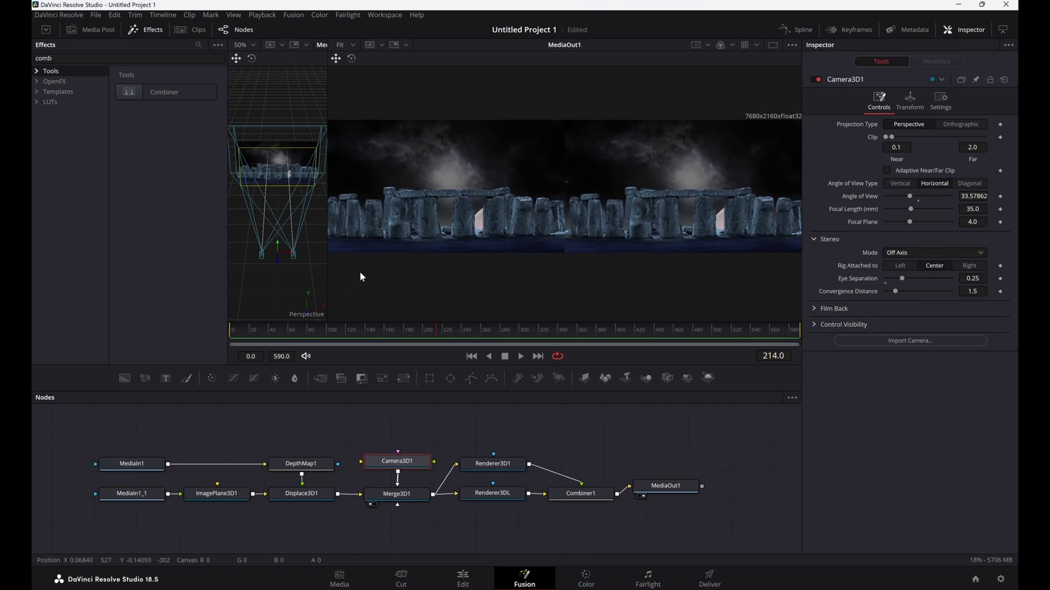
pyautogui.moveTo(662, 485); pyautogui.dragTo(675, 486)
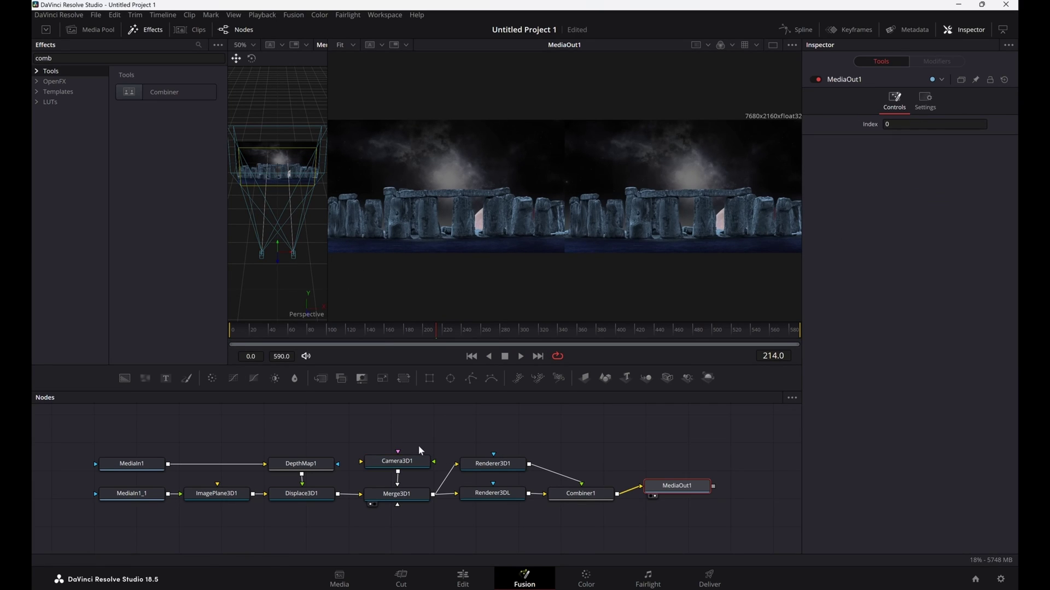
pyautogui.click(276, 474)
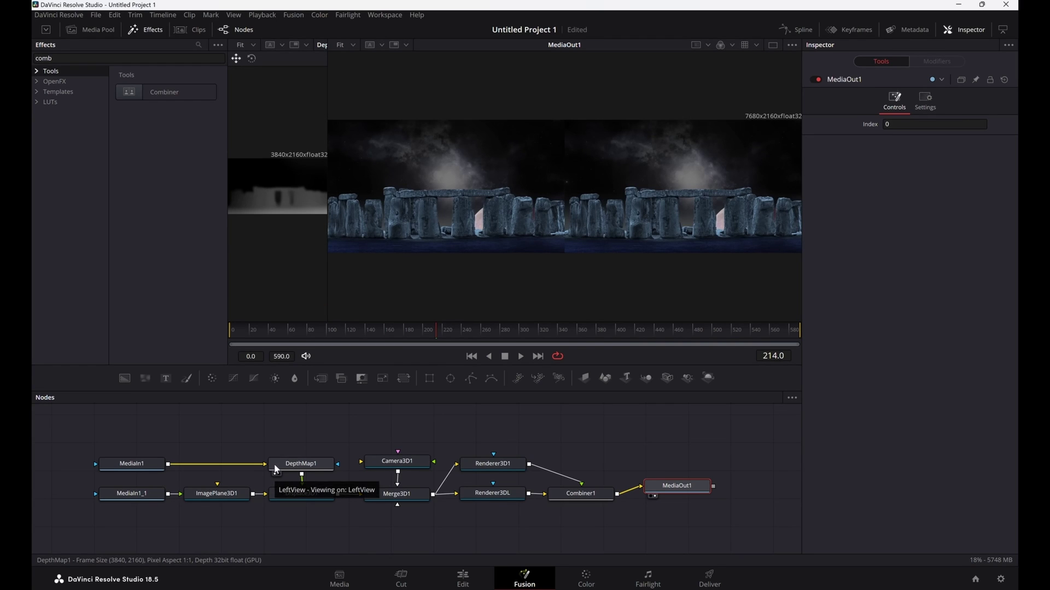
pyautogui.moveTo(328, 298); pyautogui.dragTo(356, 297)
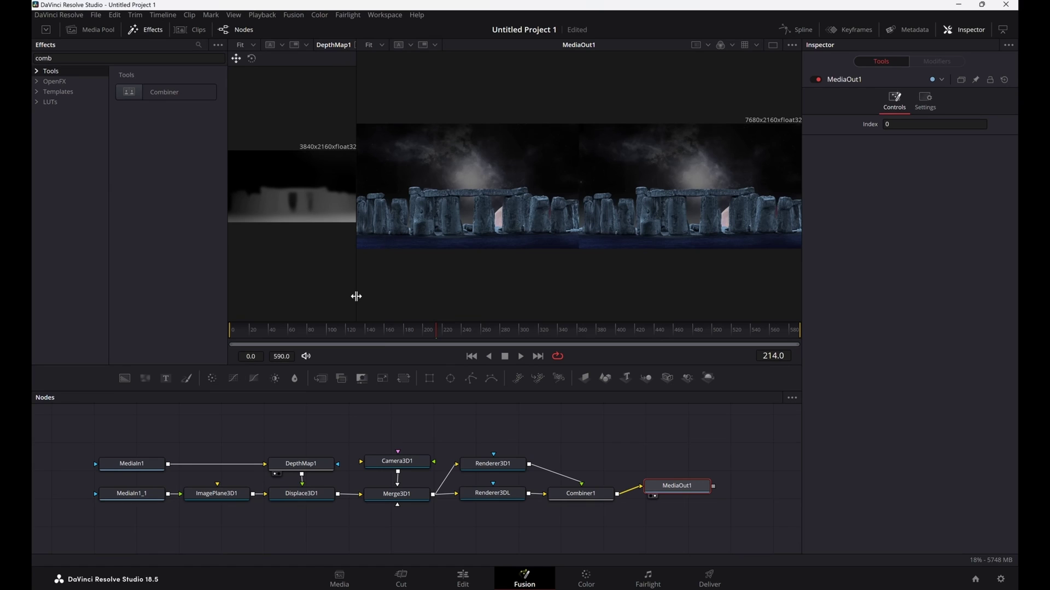
# Save the project.
pyautogui.click(160, 93)
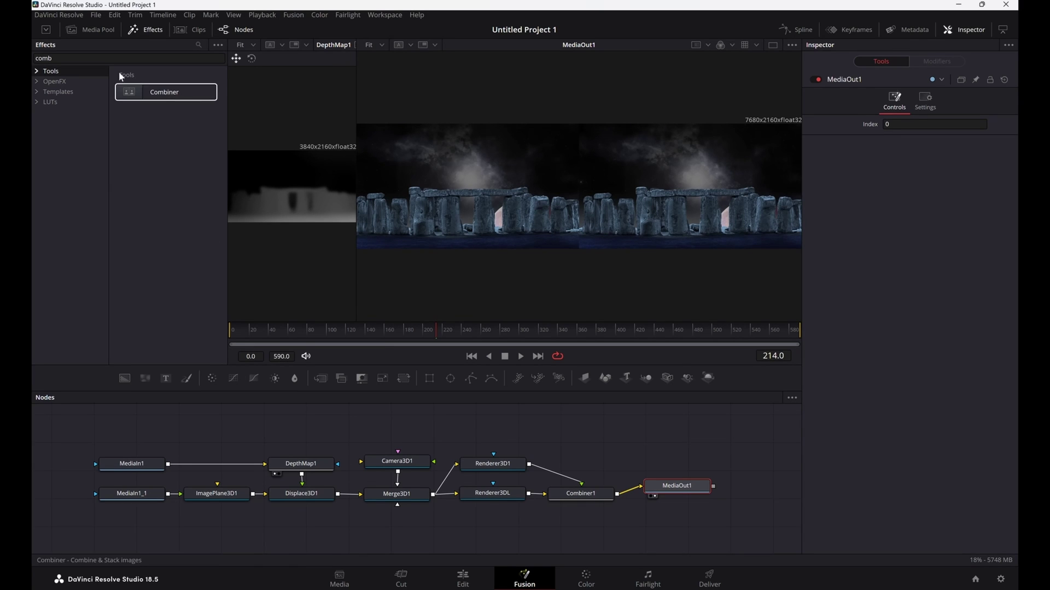
pyautogui.click(97, 16)
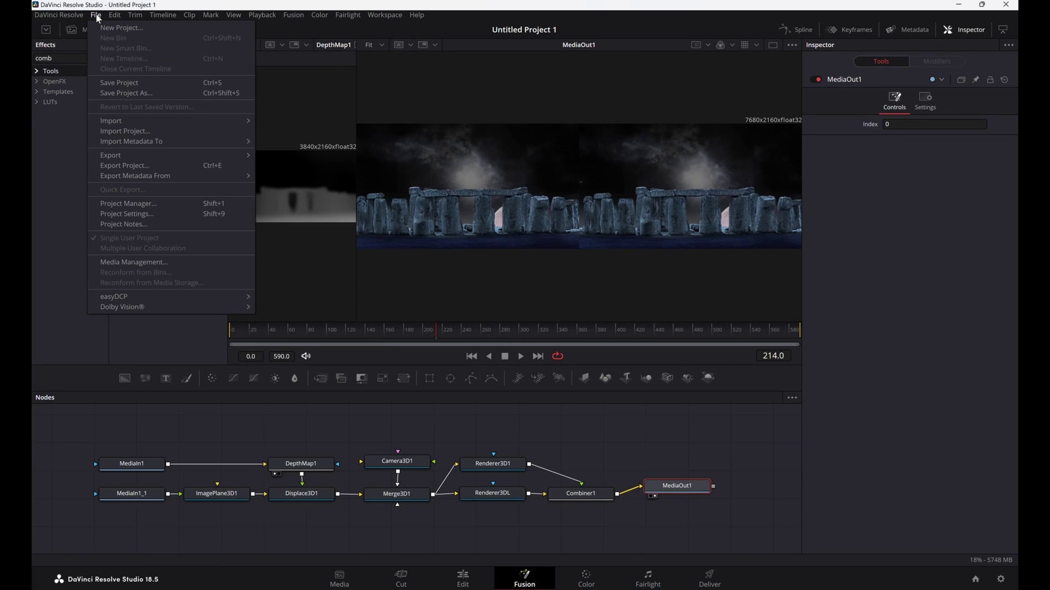
pyautogui.click(116, 81)
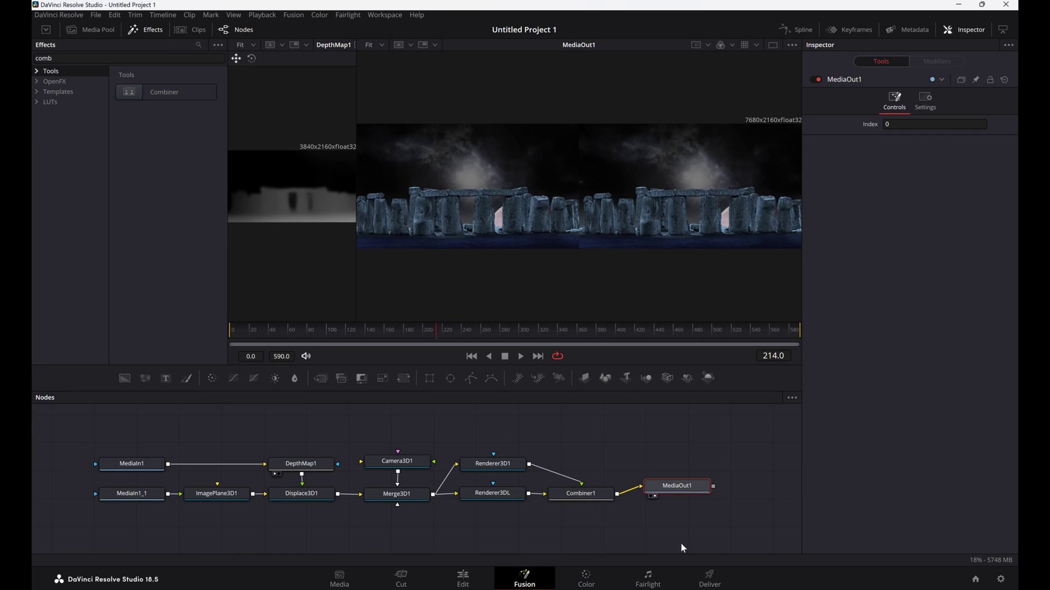
# On the Deliver page, play the timeline briefly and choose the Stock folder on Local Disk (D:) as render destination.
pyautogui.click(714, 581)
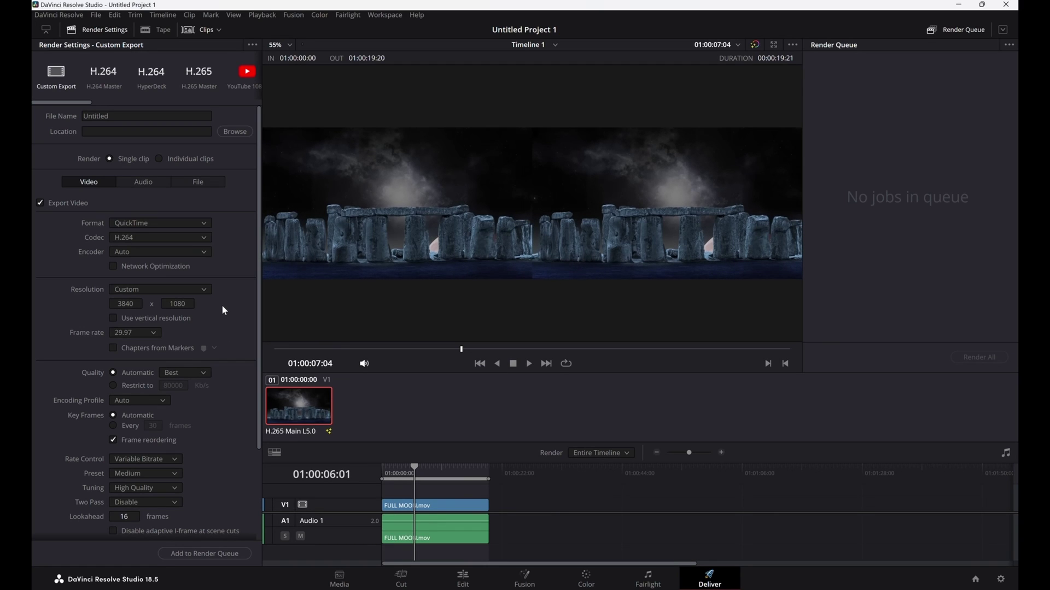
pyautogui.press('space')
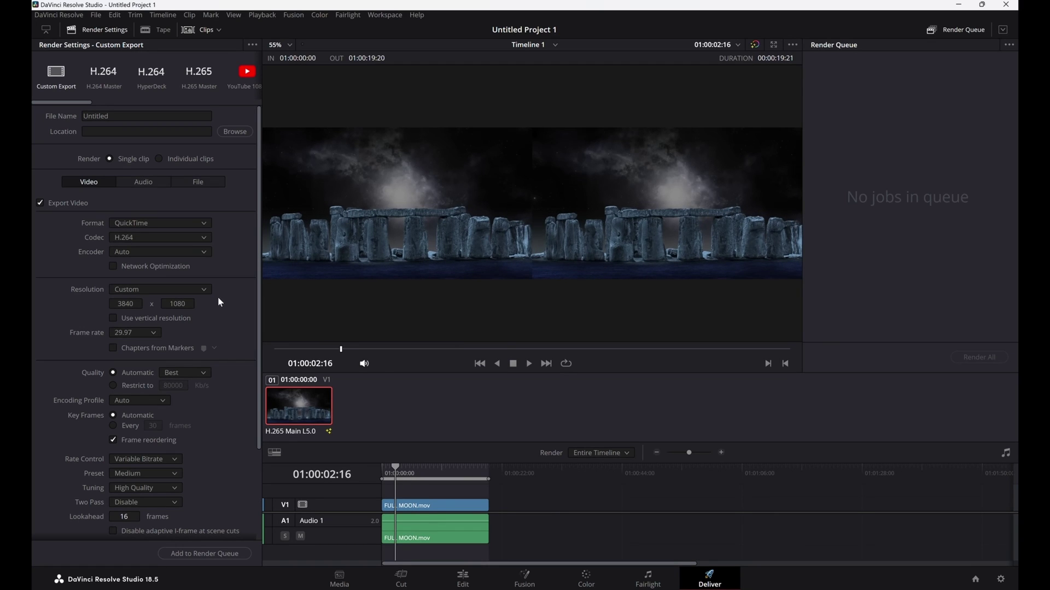
pyautogui.click(234, 131)
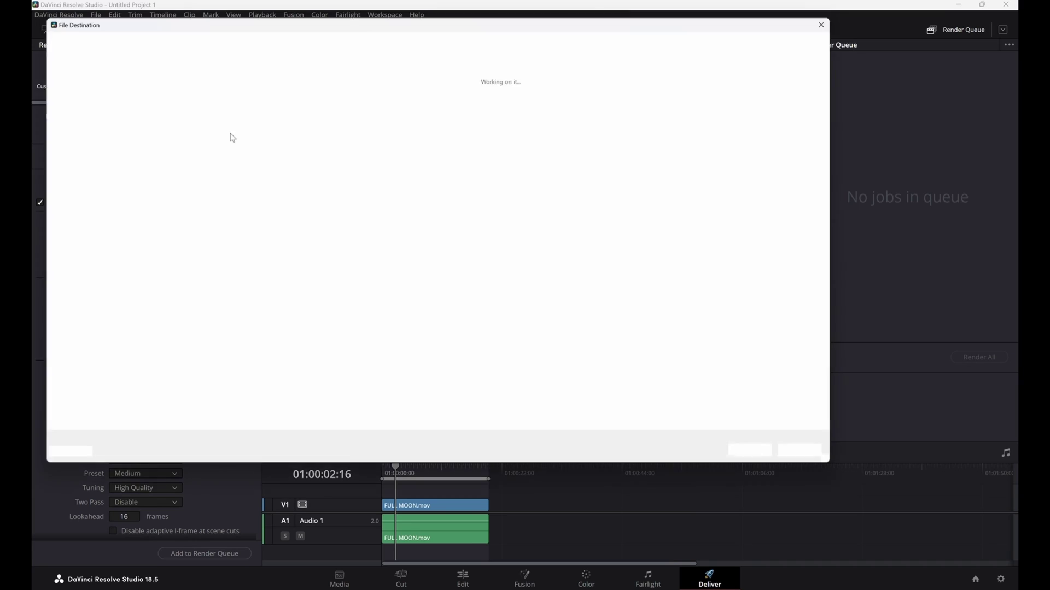
pyautogui.click(82, 386)
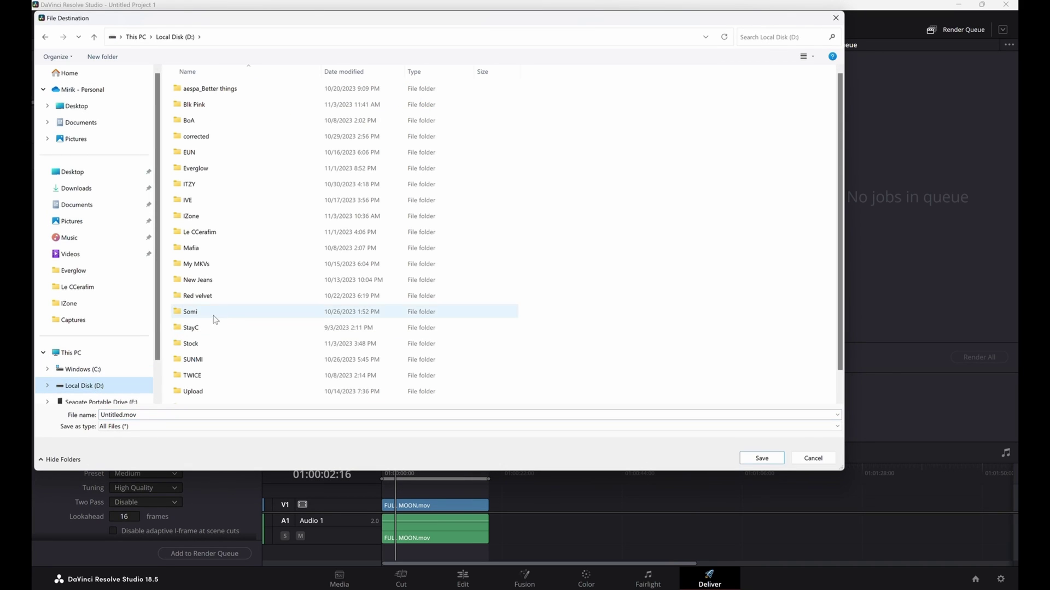
pyautogui.click(190, 344)
pyautogui.doubleClick(188, 346)
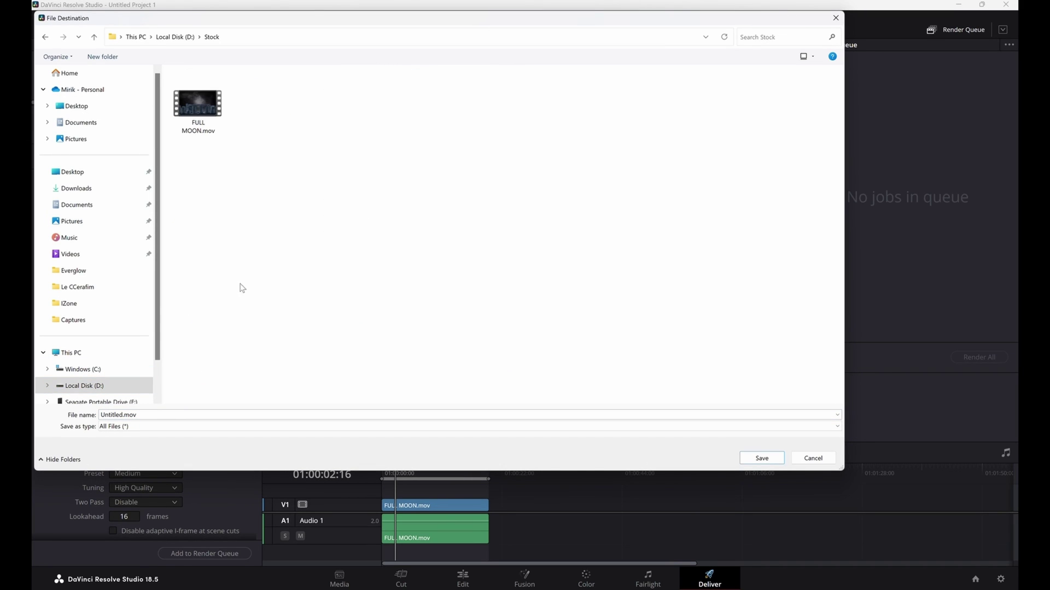
# Name the render file FULL MOON 3D, reusing the existing FULL MOON.mov name, and save the destination.
pyautogui.click(207, 103)
pyautogui.click(162, 415)
pyautogui.click(163, 414)
pyautogui.moveTo(137, 414); pyautogui.dragTo(154, 414)
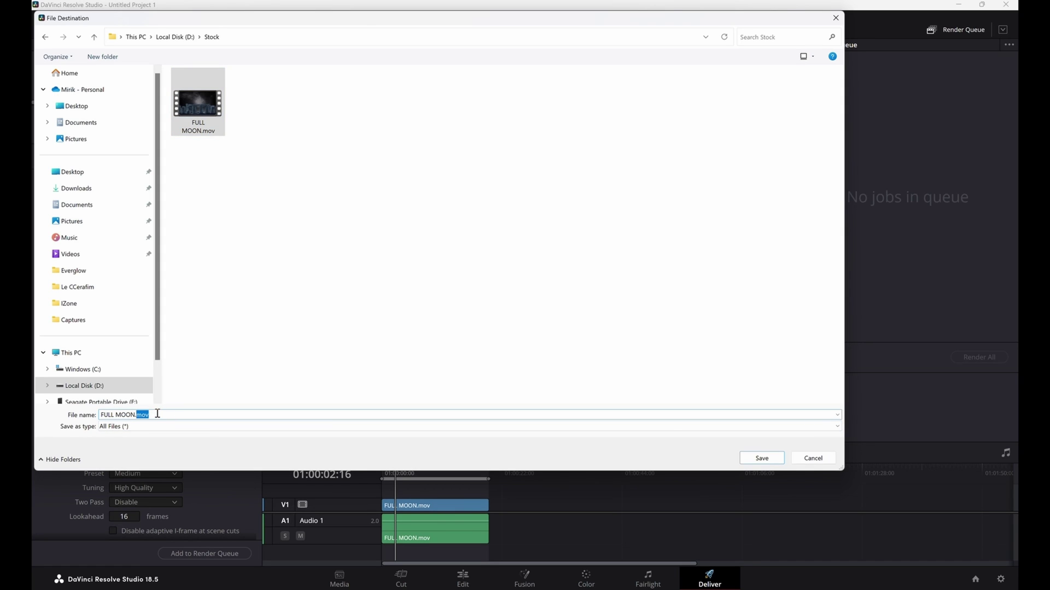
pyautogui.press('BackSpace')
pyautogui.write('3')
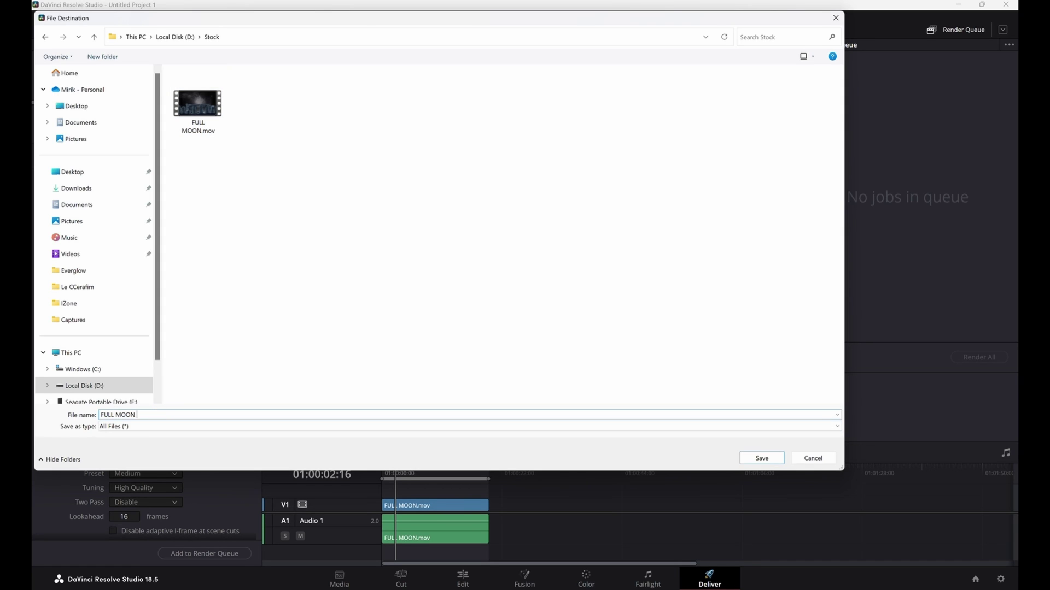
pyautogui.write('D')
pyautogui.click(761, 458)
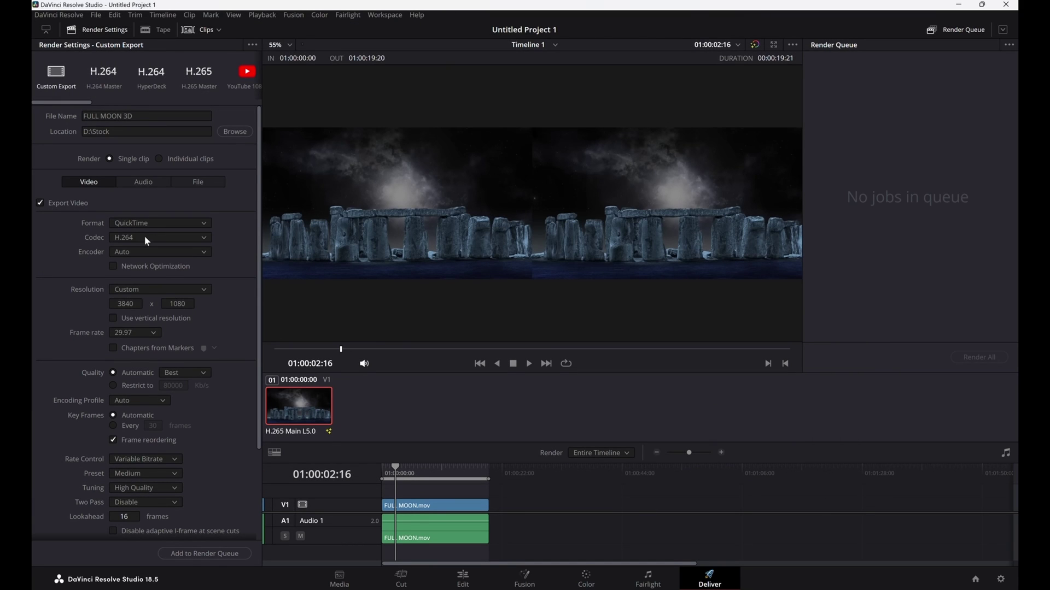
# Set the export codec to H.265 and the encoder to Native.
pyautogui.click(140, 237)
pyautogui.click(135, 320)
pyautogui.click(131, 251)
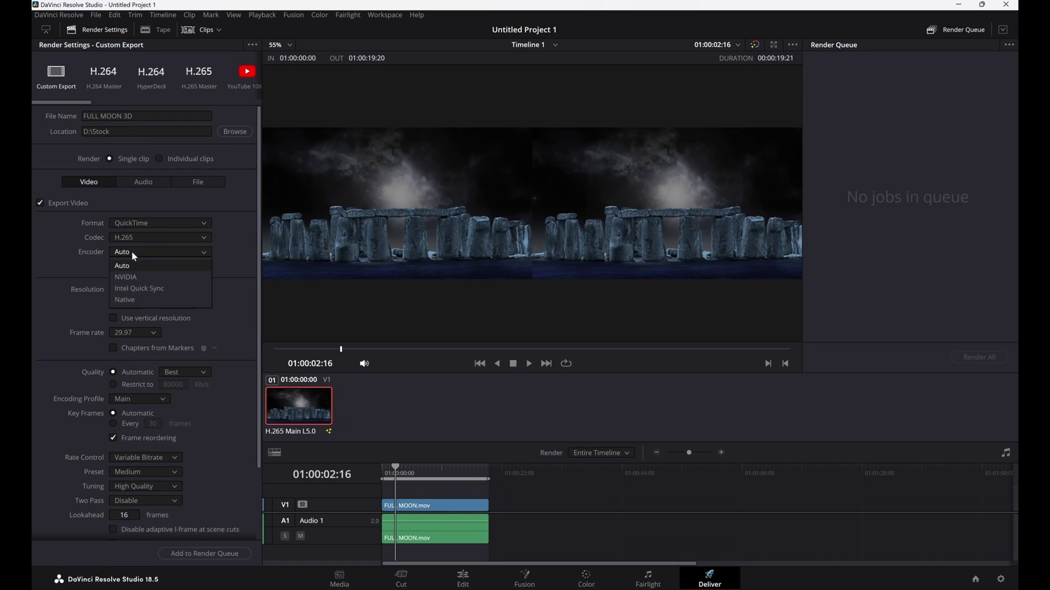
pyautogui.click(131, 302)
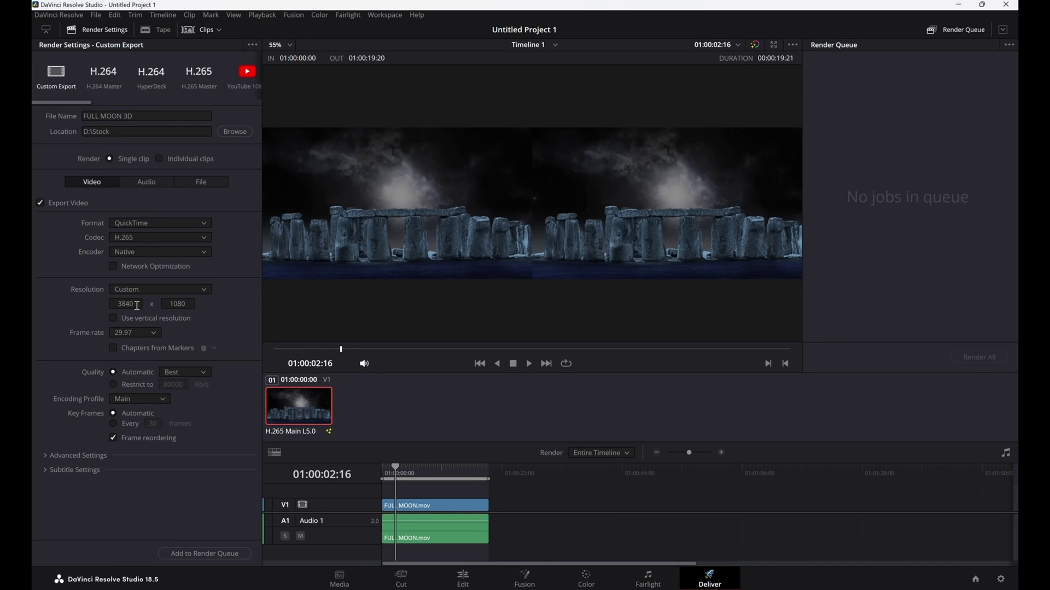
# Set the custom export resolution to 7680 x 2160.
pyautogui.doubleClick(137, 305)
pyautogui.write('7680')
pyautogui.click(174, 304)
pyautogui.write('2160')
# Restrict the export quality to 40000 Kb/s.
pyautogui.click(204, 372)
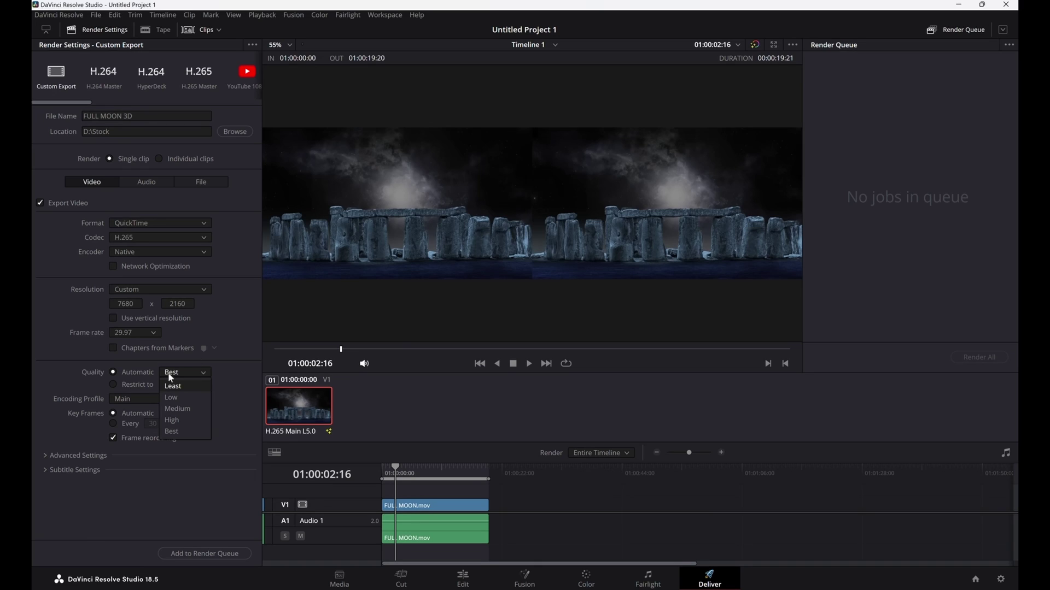
pyautogui.click(113, 385)
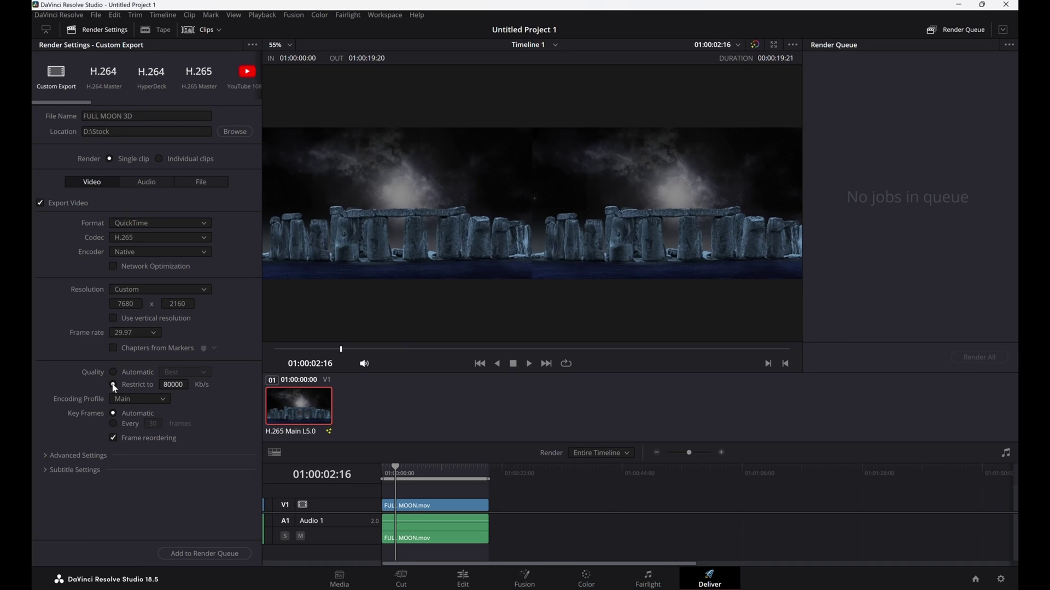
pyautogui.click(173, 385)
pyautogui.hotkey('ctrl', 'a')
pyautogui.press('BackSpace')
pyautogui.write('40000')
# Add the job to the render queue at the higher resolution and start rendering it.
pyautogui.click(214, 556)
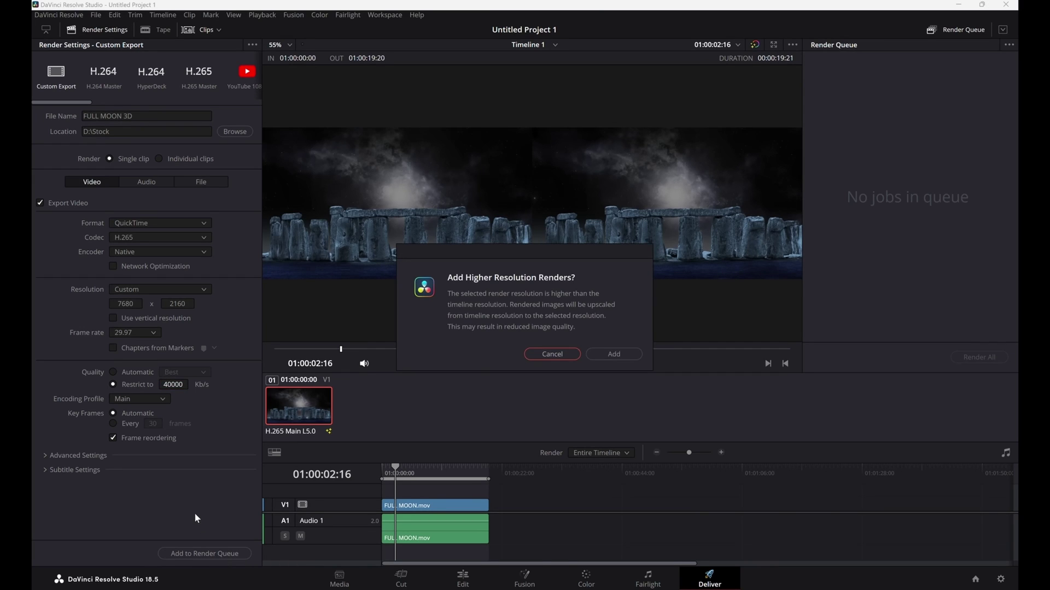
pyautogui.click(608, 354)
pyautogui.click(895, 276)
pyautogui.click(975, 357)
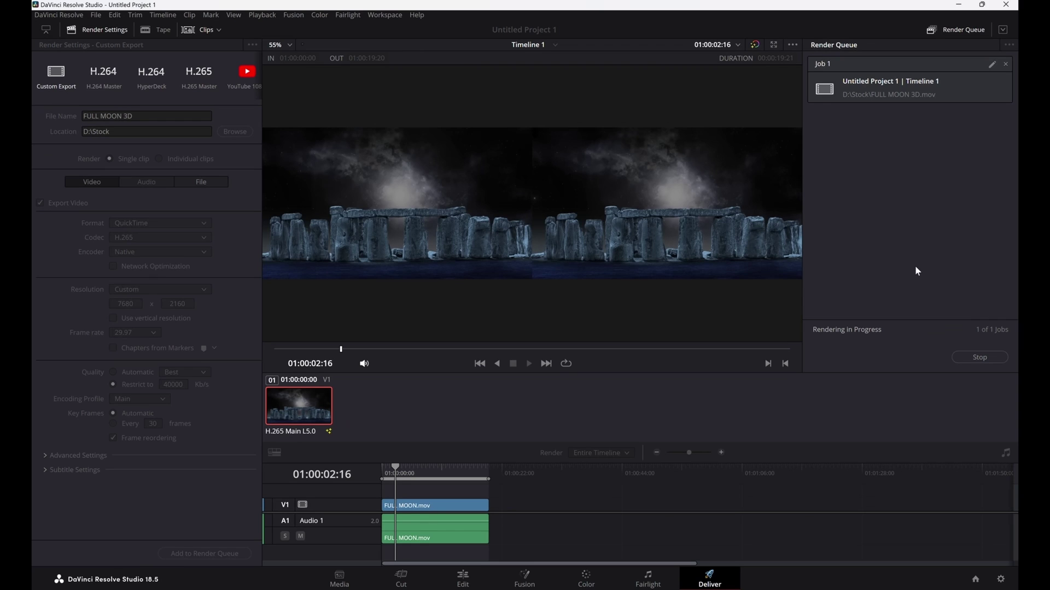